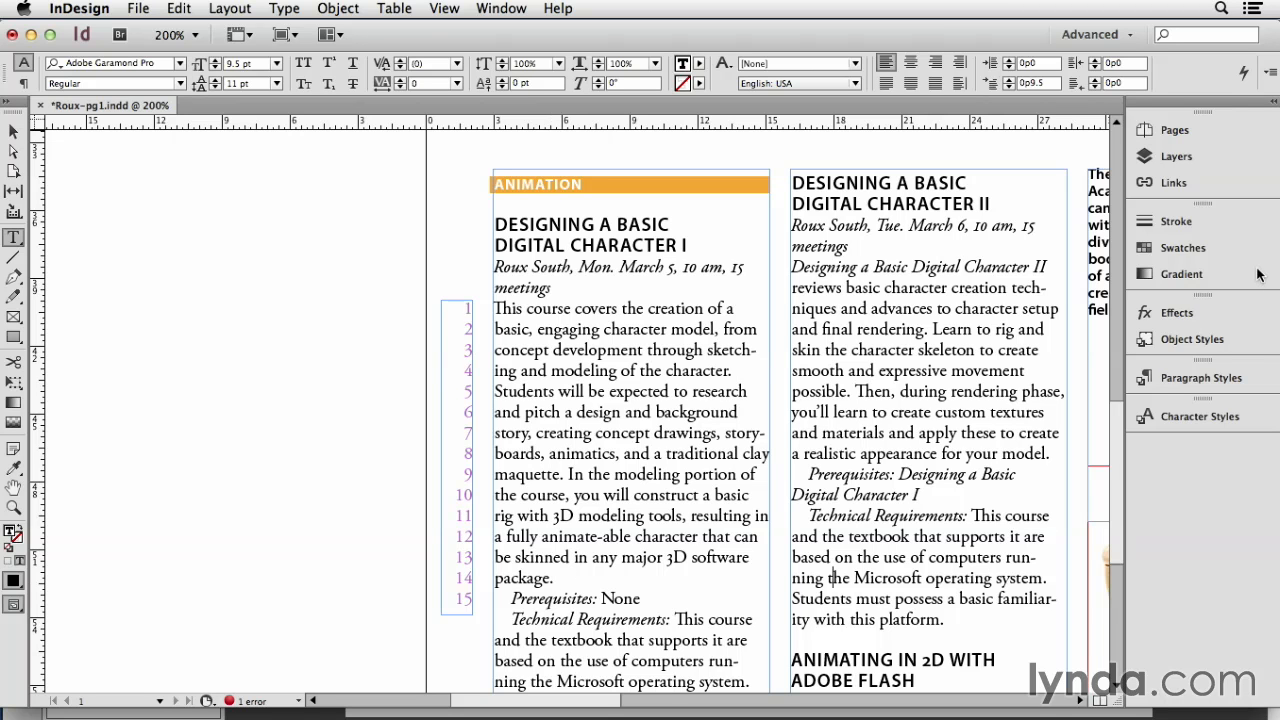
Step: Try the body tight paragraph style on the Designing a Basic Digital Character I description, undo it, and apply it again
left_click(1218, 377)
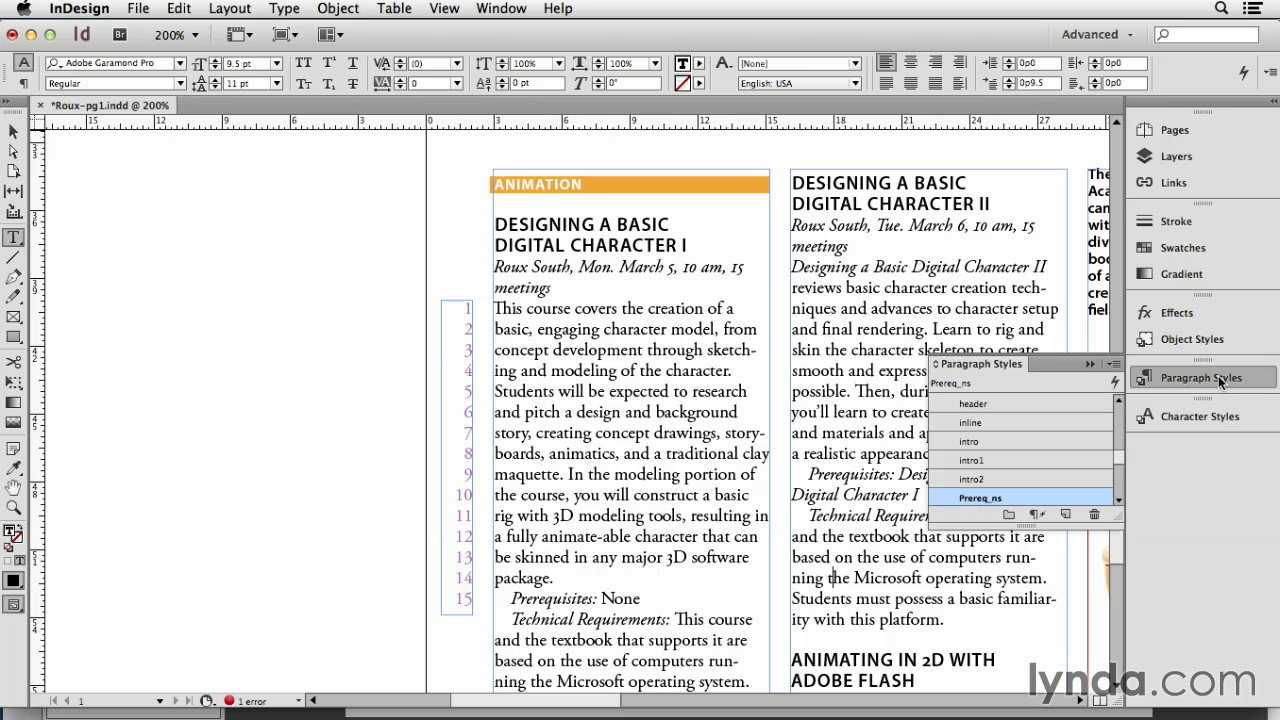
left_click(620, 494)
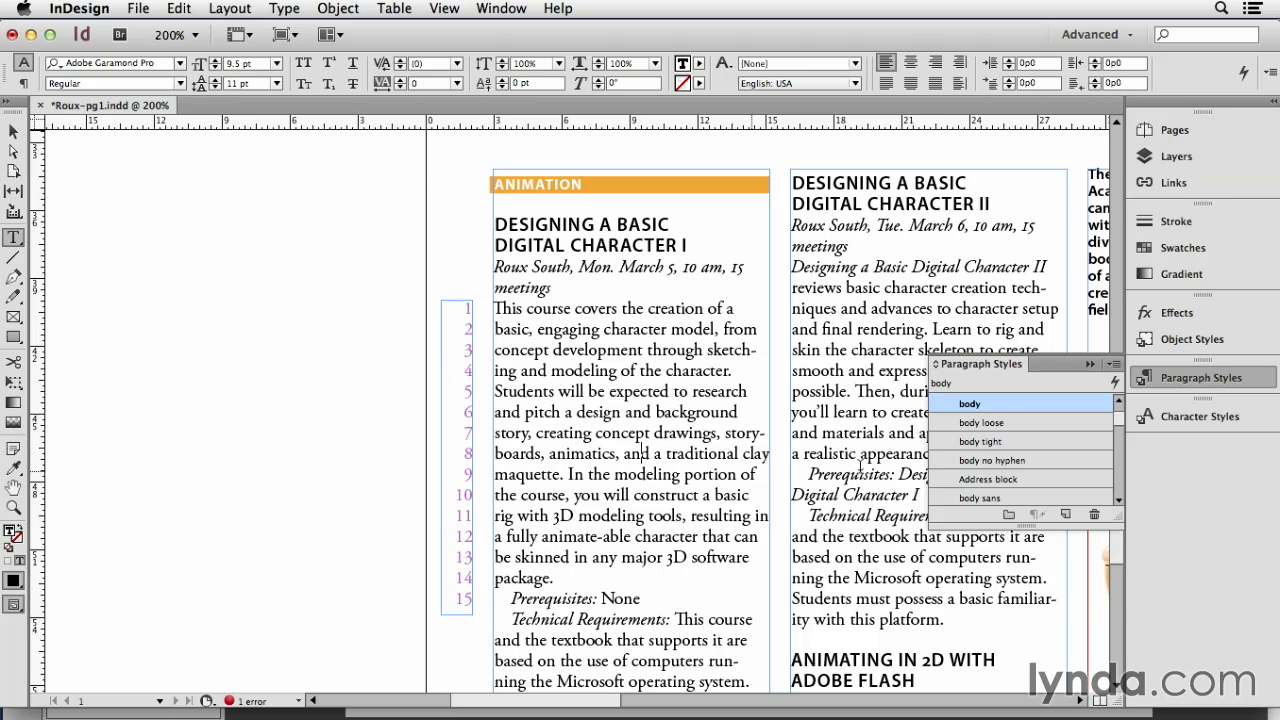
left_click(984, 442)
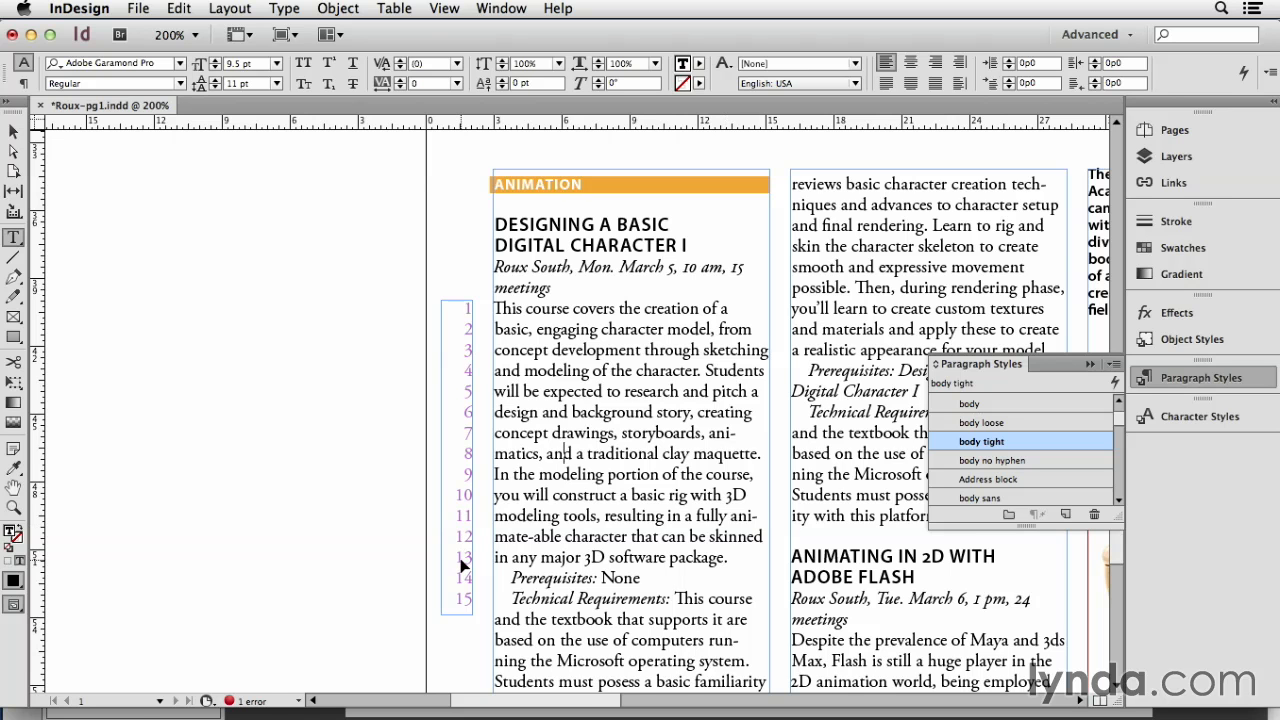
key("super+z")
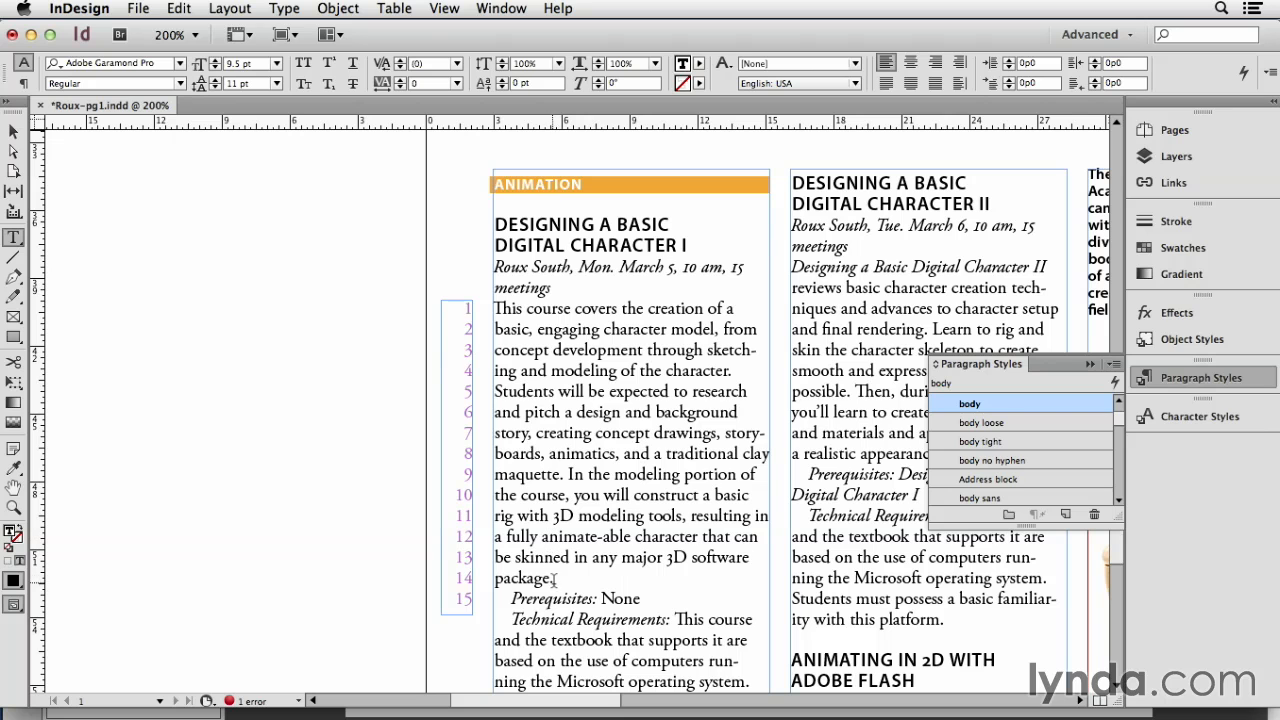
left_click(1007, 439)
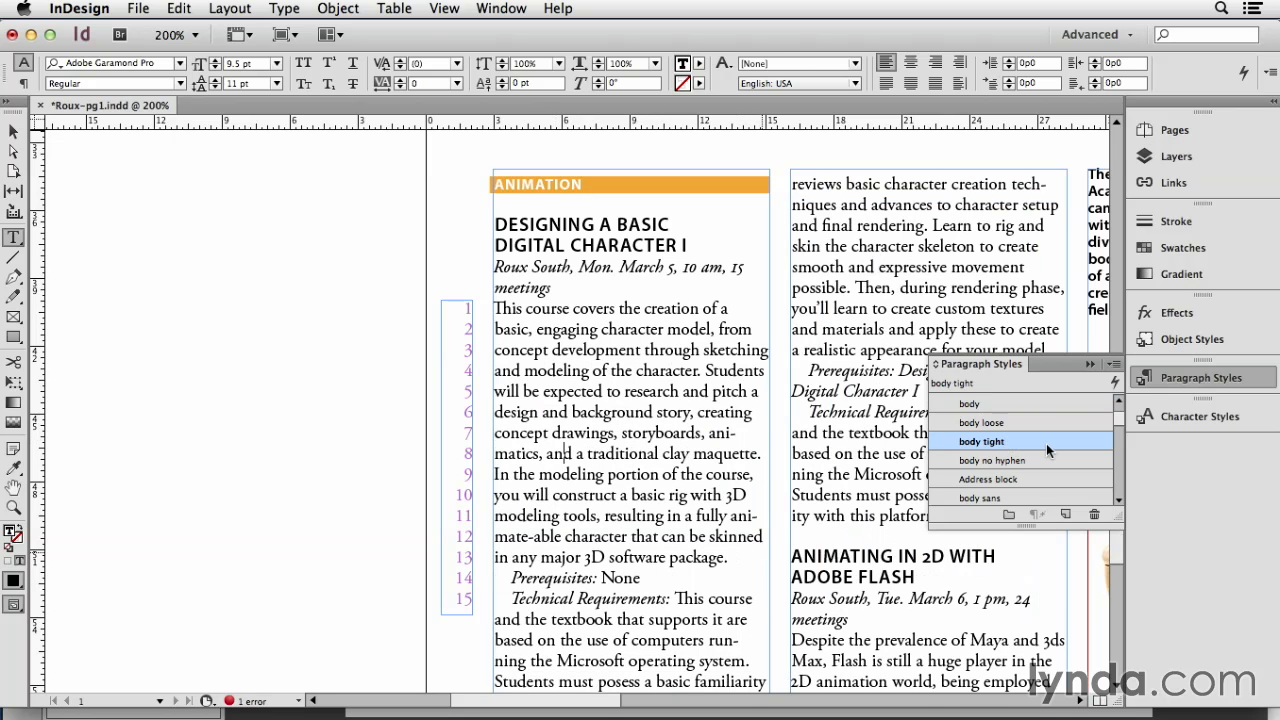
Step: Examine the word and letter spacing in the justification settings of the body tight paragraph style
right_click(968, 447)
left_click(990, 461)
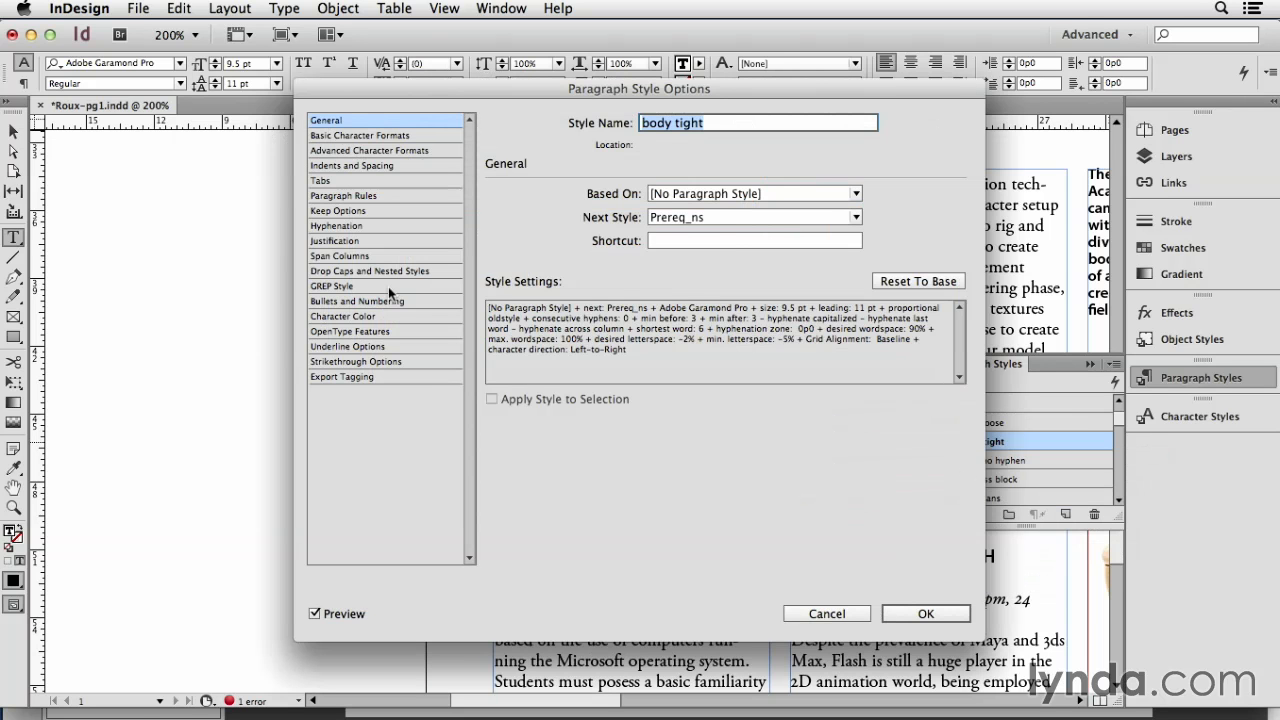
left_click(360, 242)
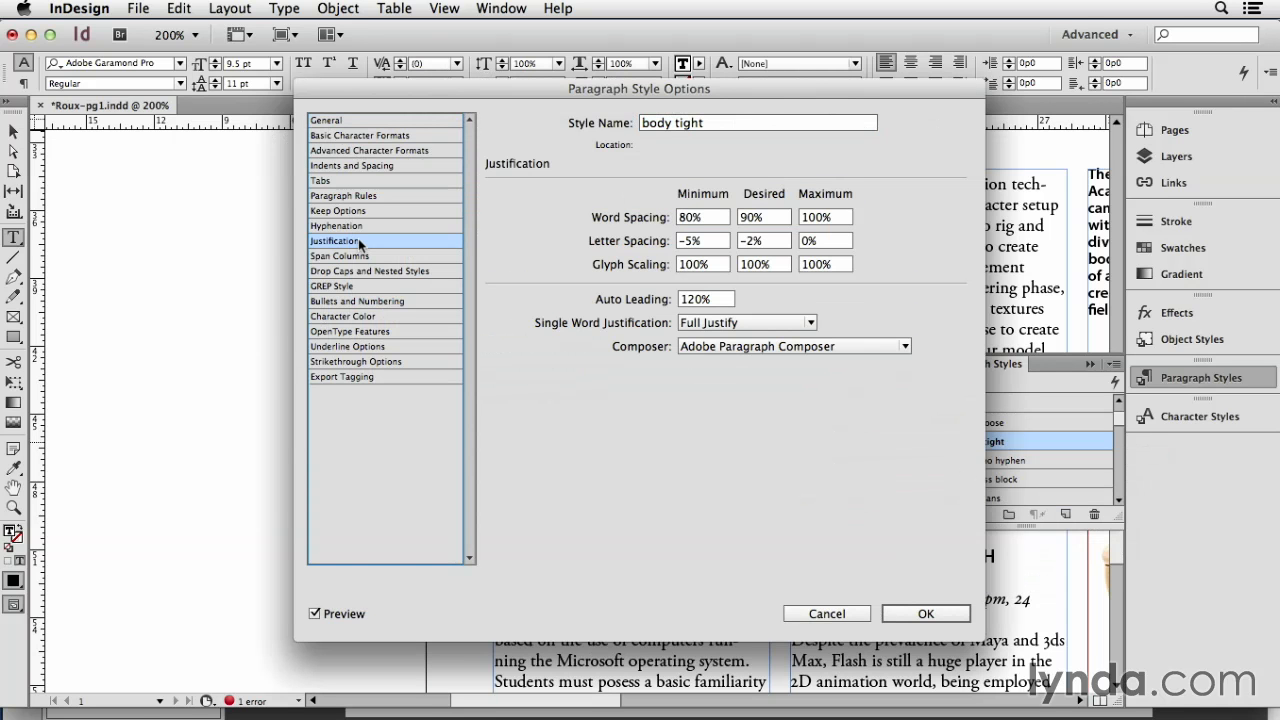
left_click_drag(650, 91, 926, 104)
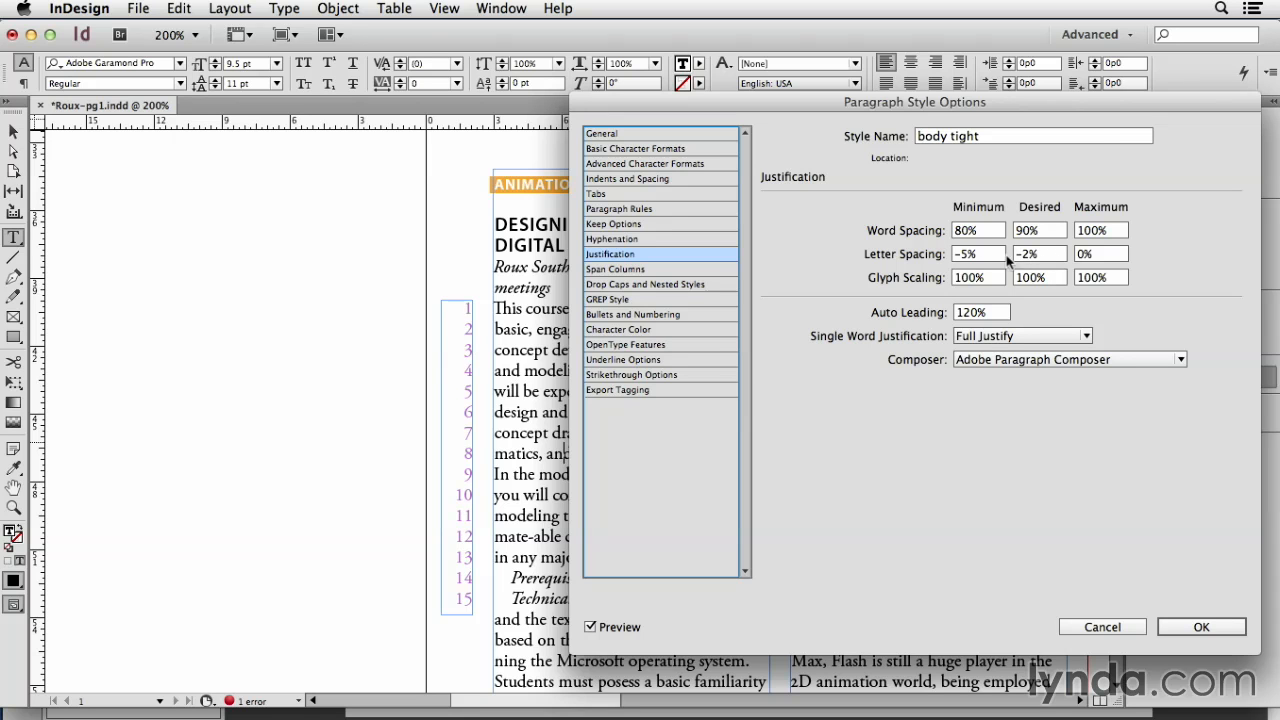
double_click(957, 255)
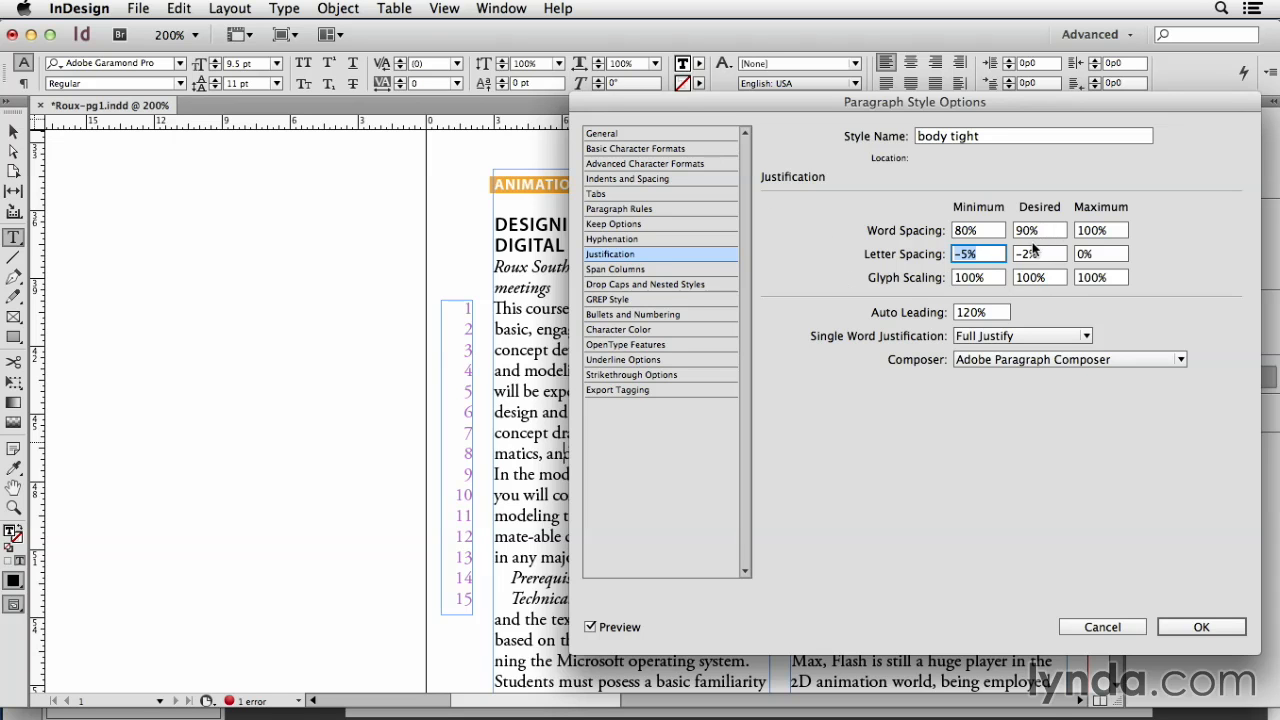
left_click(1215, 625)
Step: Reset the Designing a Basic Digital Character I description to the body style and try body loose on it
left_click(558, 433)
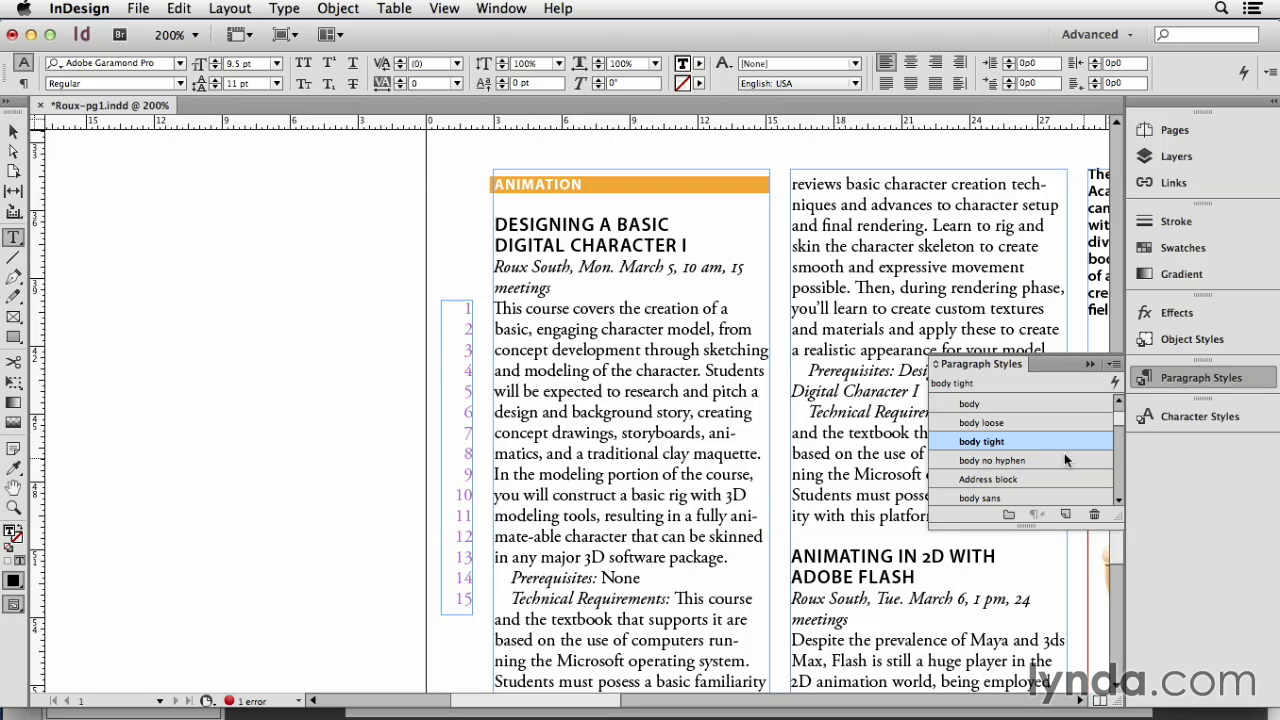
left_click(983, 403)
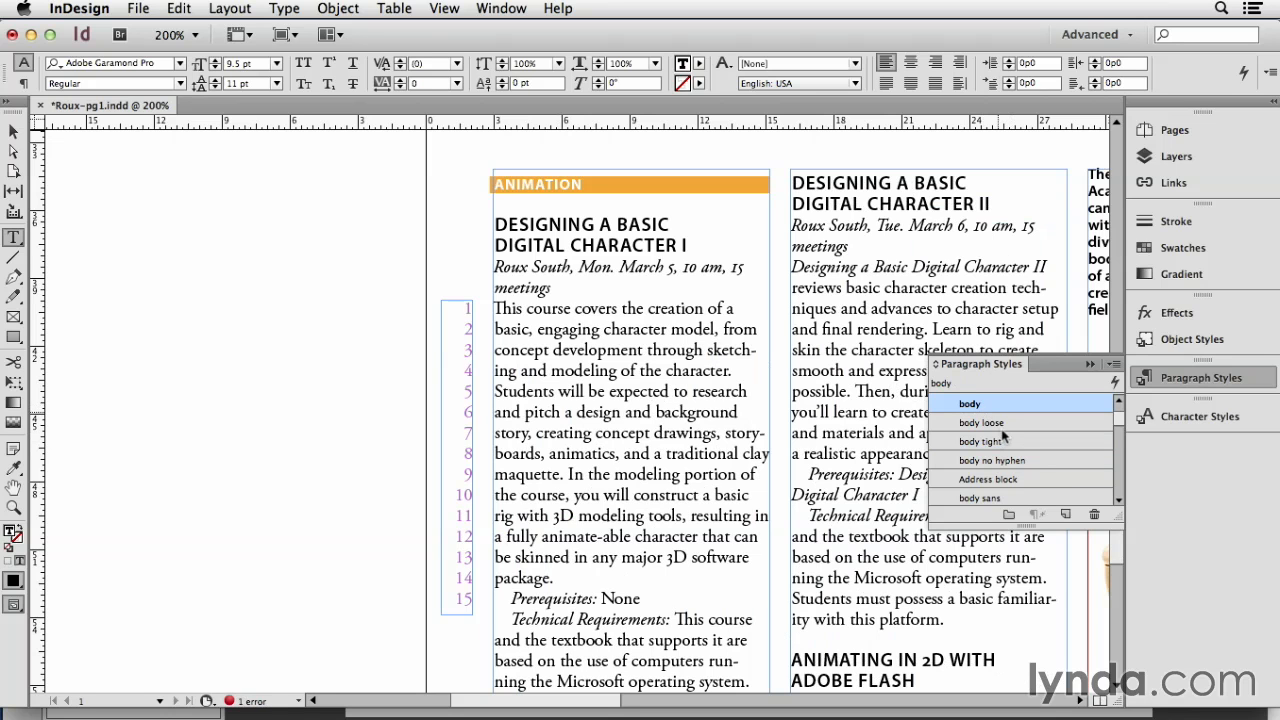
left_click(987, 423)
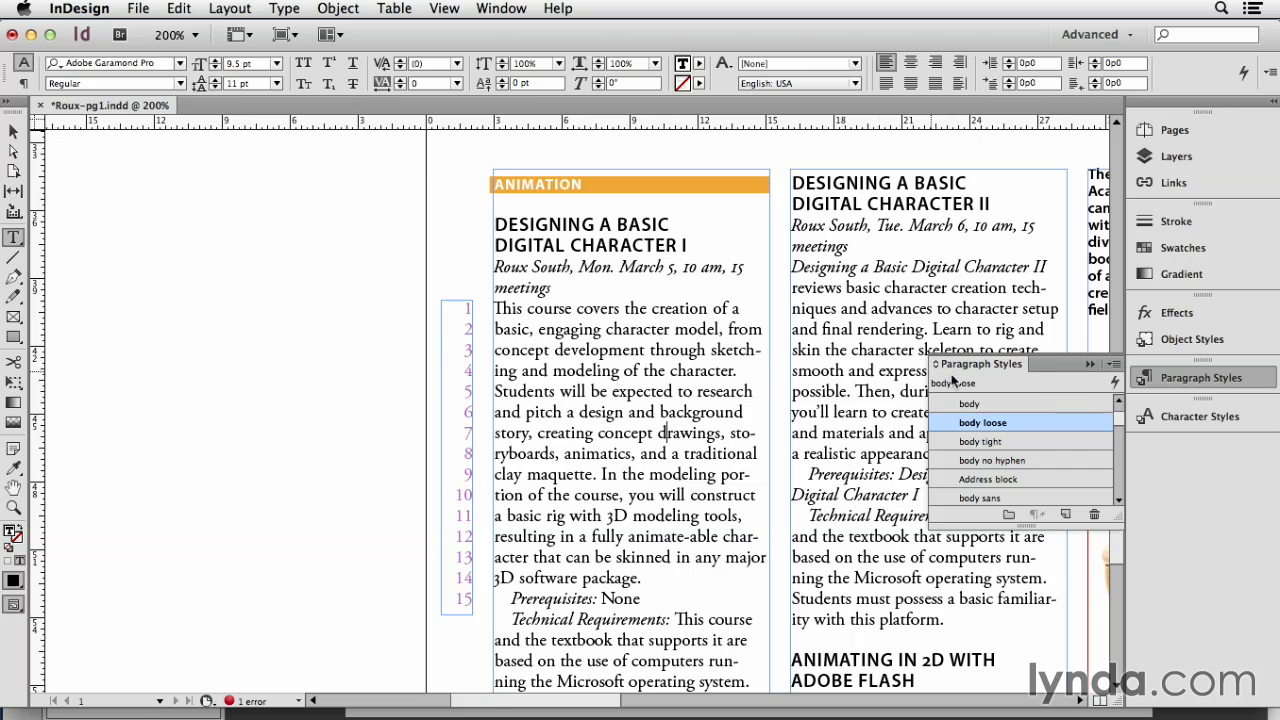
Step: Examine the justification settings of the body loose paragraph style
right_click(946, 420)
left_click(951, 436)
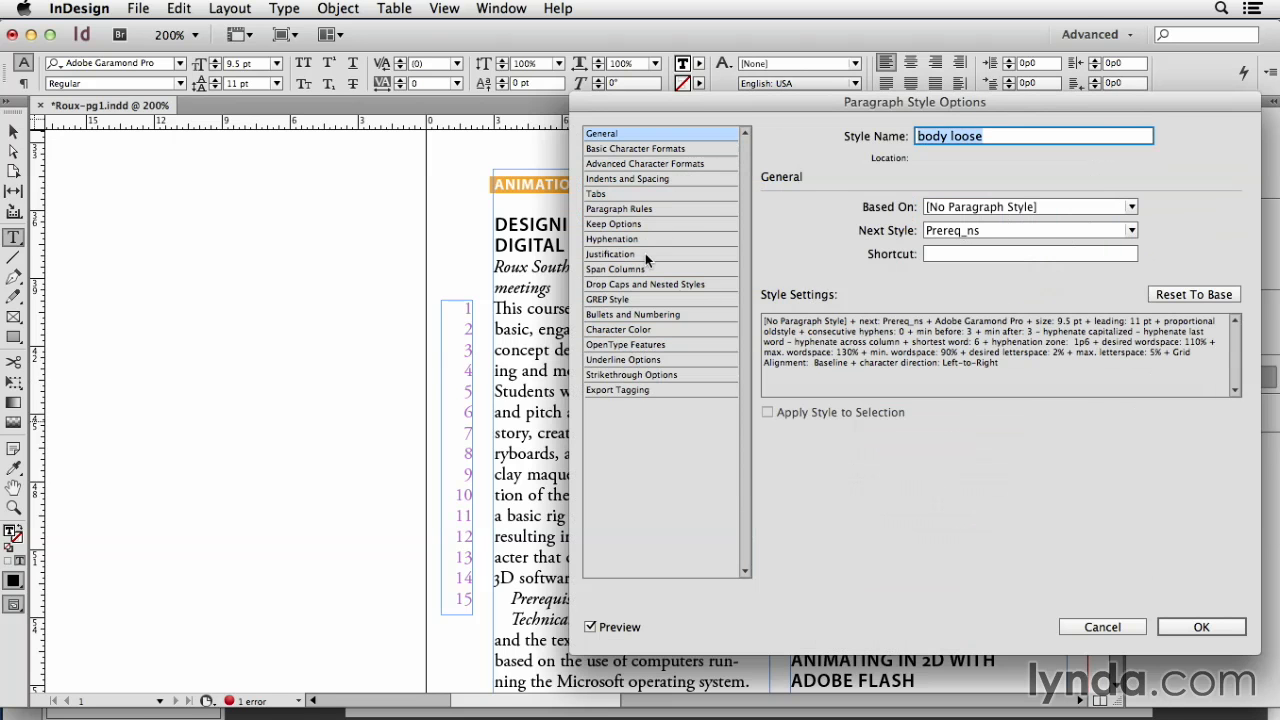
left_click(645, 255)
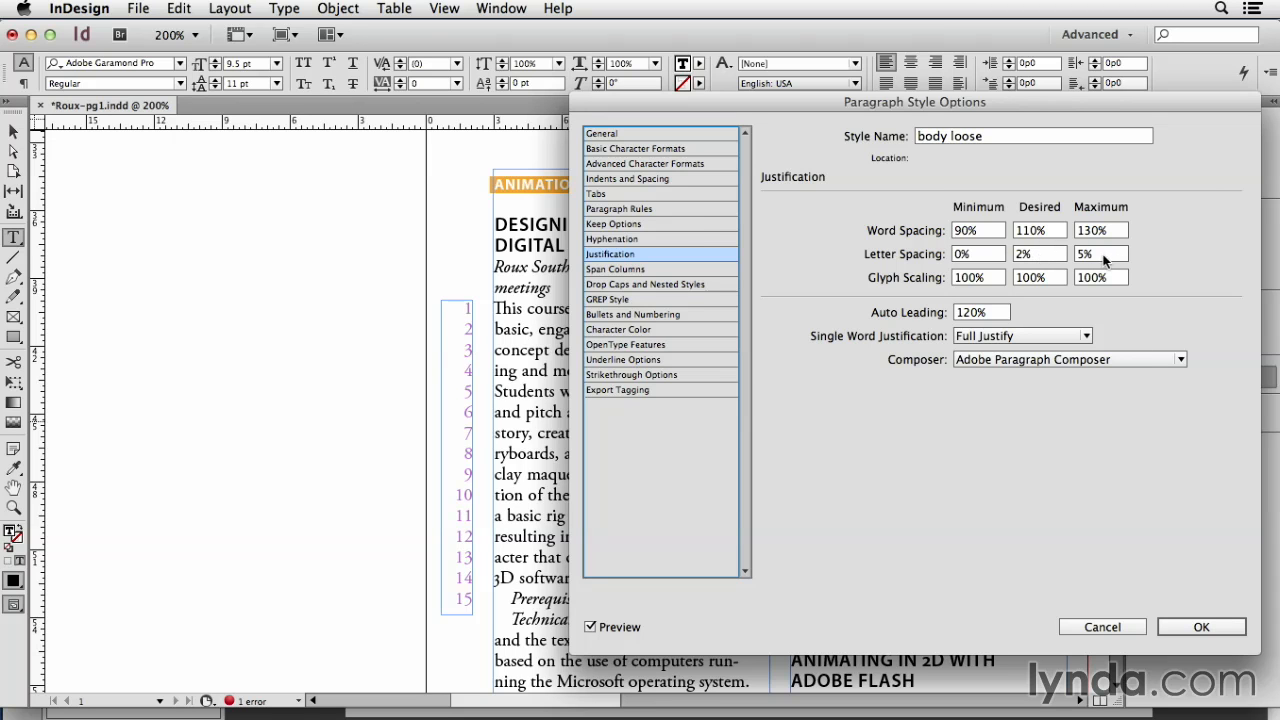
left_click(1201, 627)
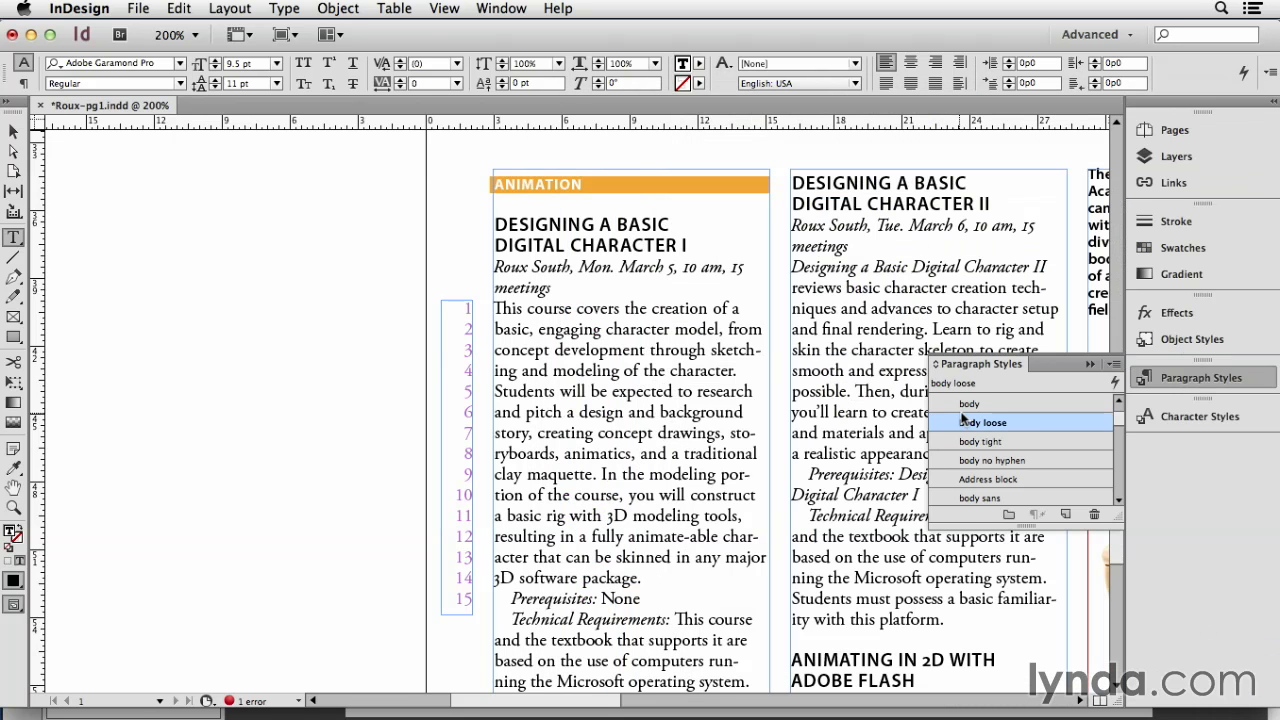
Step: Examine the justification settings of the body paragraph style for comparison, leaving them unedited
right_click(963, 406)
left_click(966, 423)
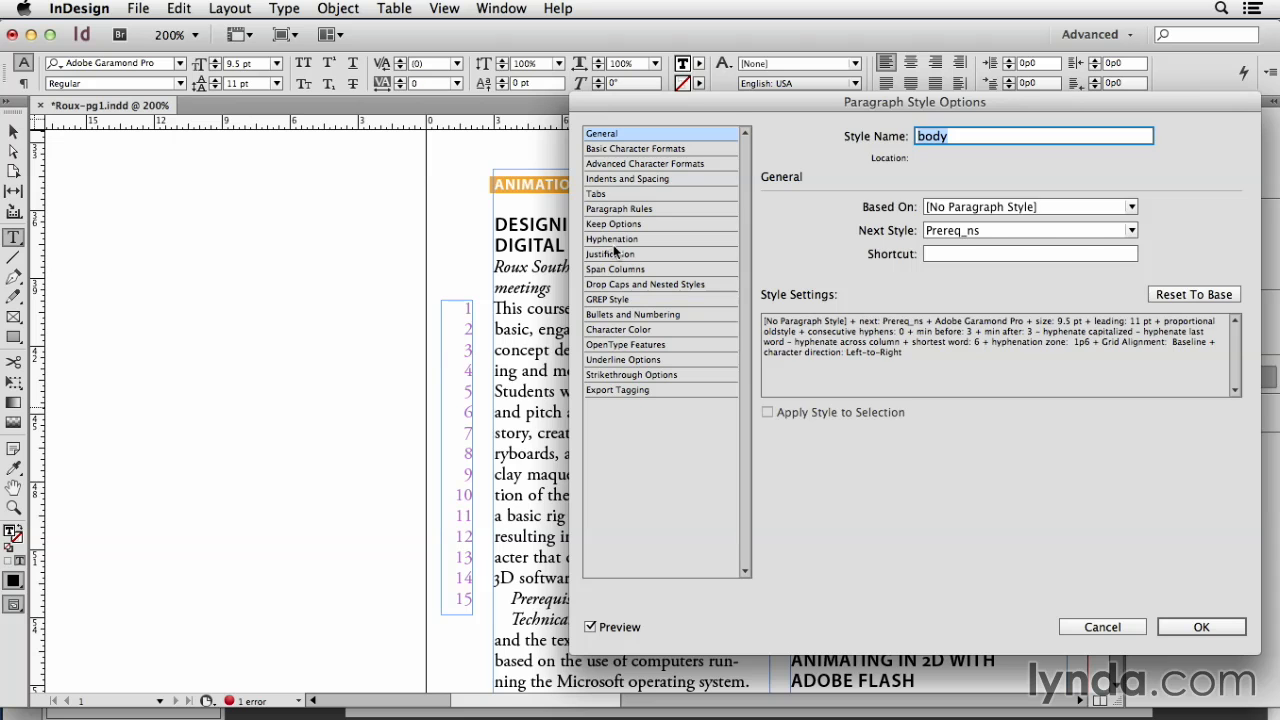
left_click(636, 256)
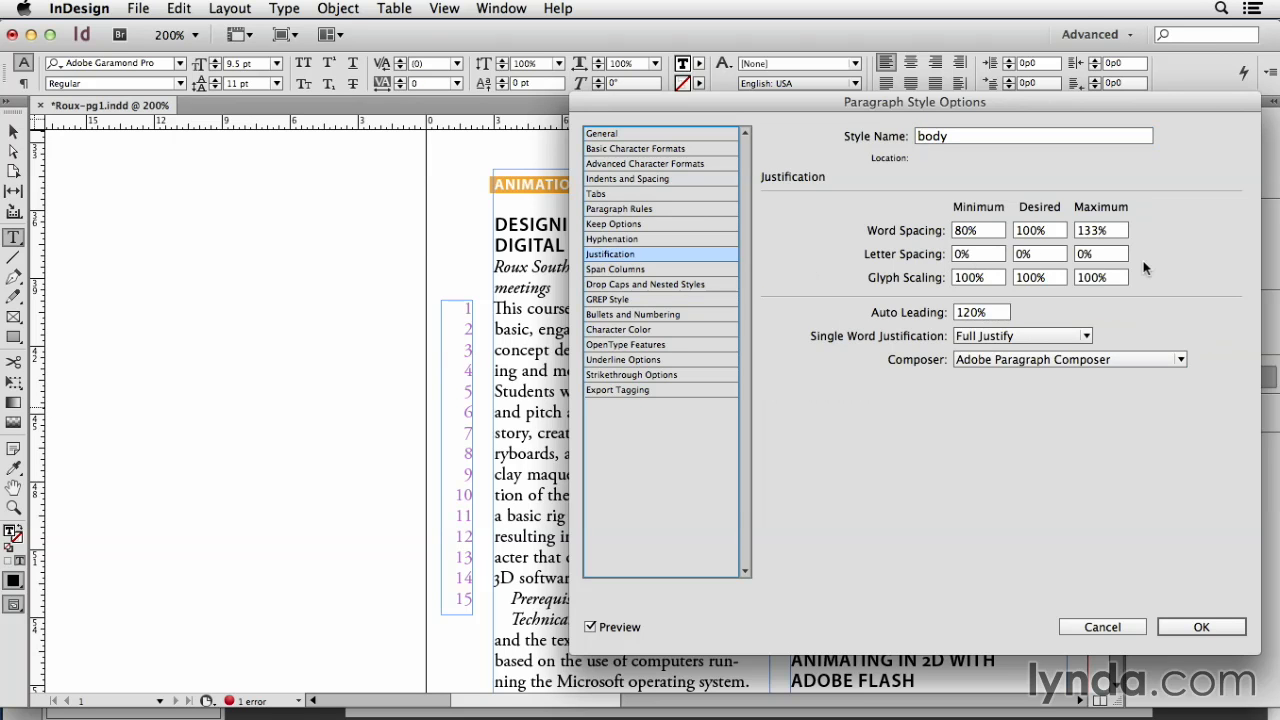
left_click(1101, 627)
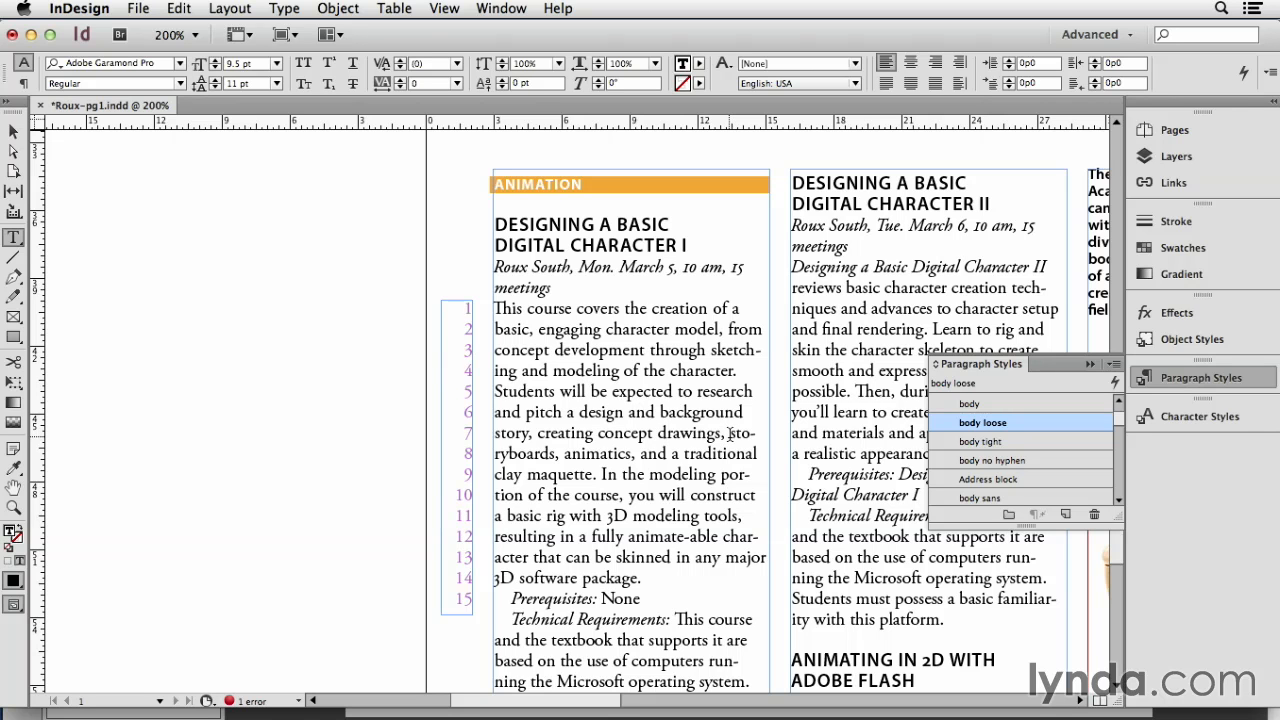
Step: Show hidden characters and insert forced line breaks before "sketching" and "background" in the first course description
left_click(712, 349)
key("super+alt+i")
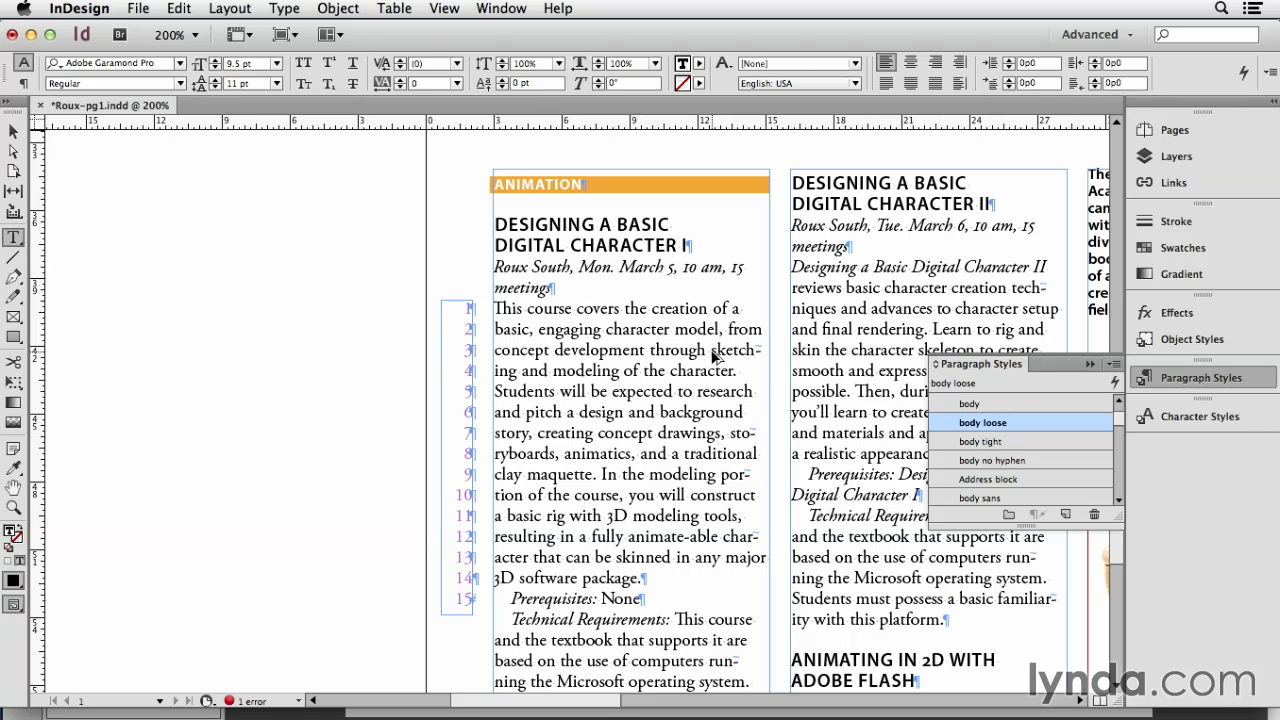
key("shift+Return")
left_click(716, 412)
key("shift+Return")
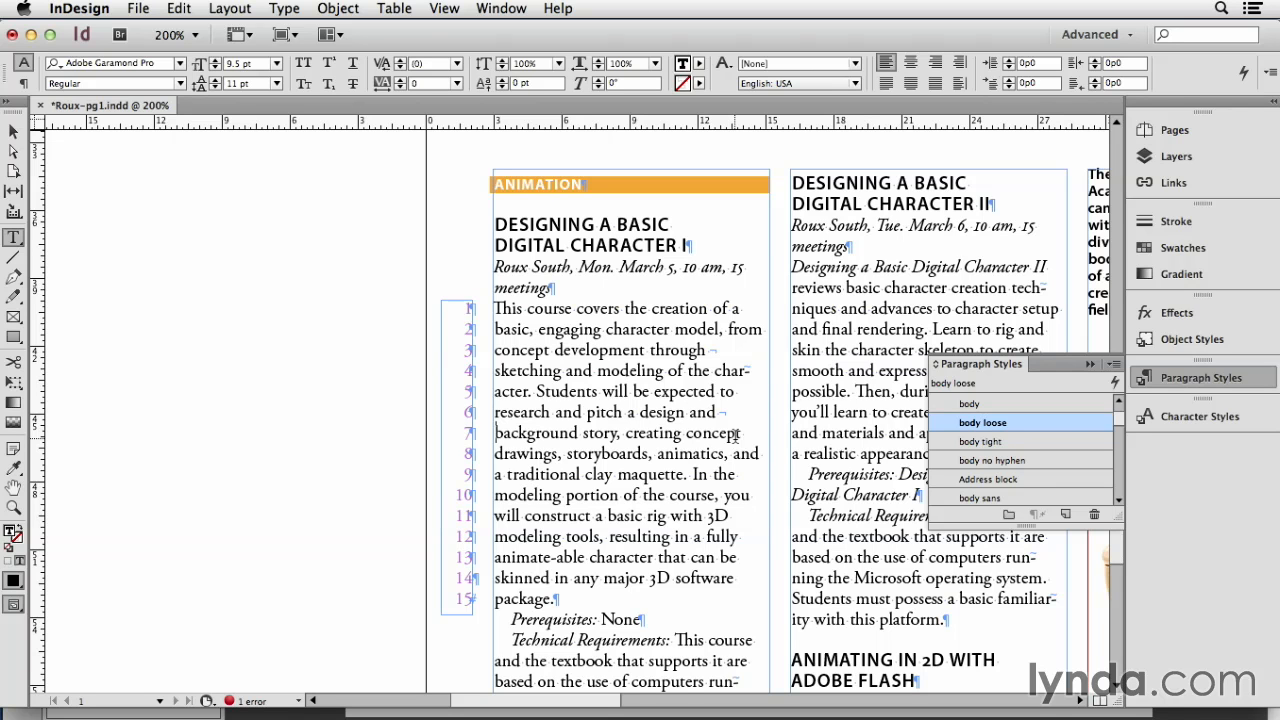
Step: Remove the forced line breaks before "background" and "sketching" in the first course description
key("BackSpace")
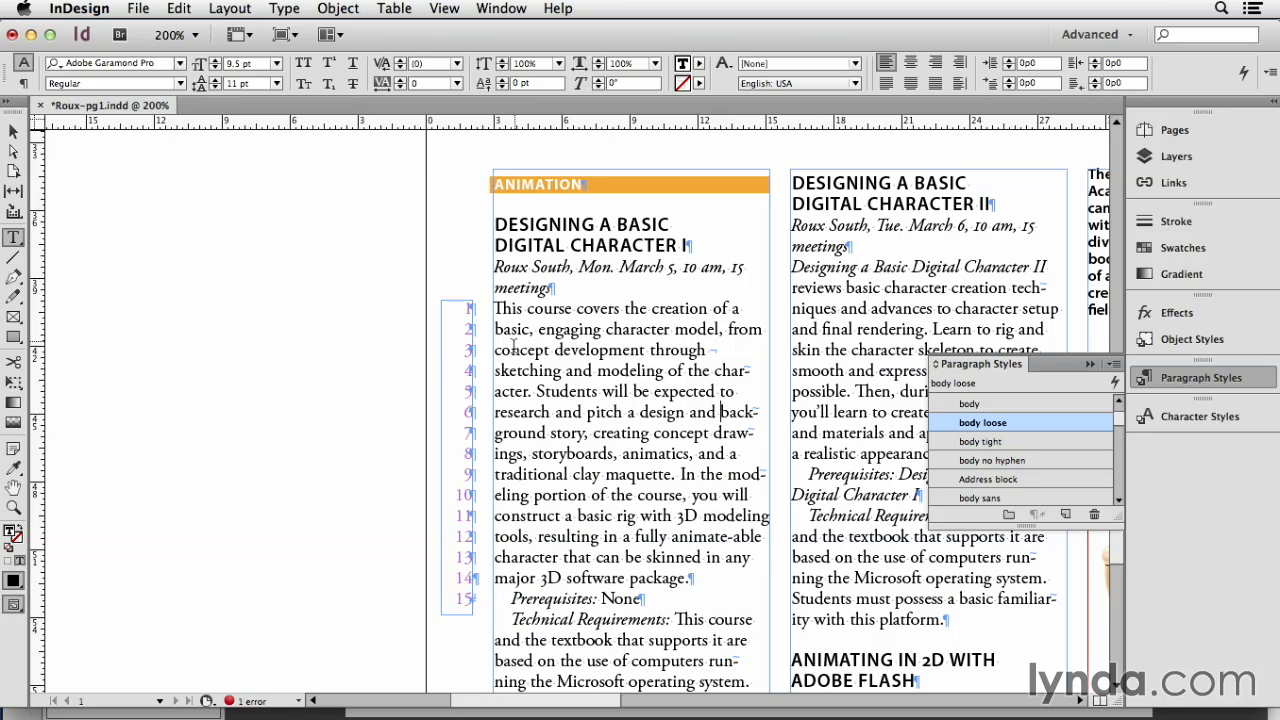
left_click(497, 370)
key("BackSpace")
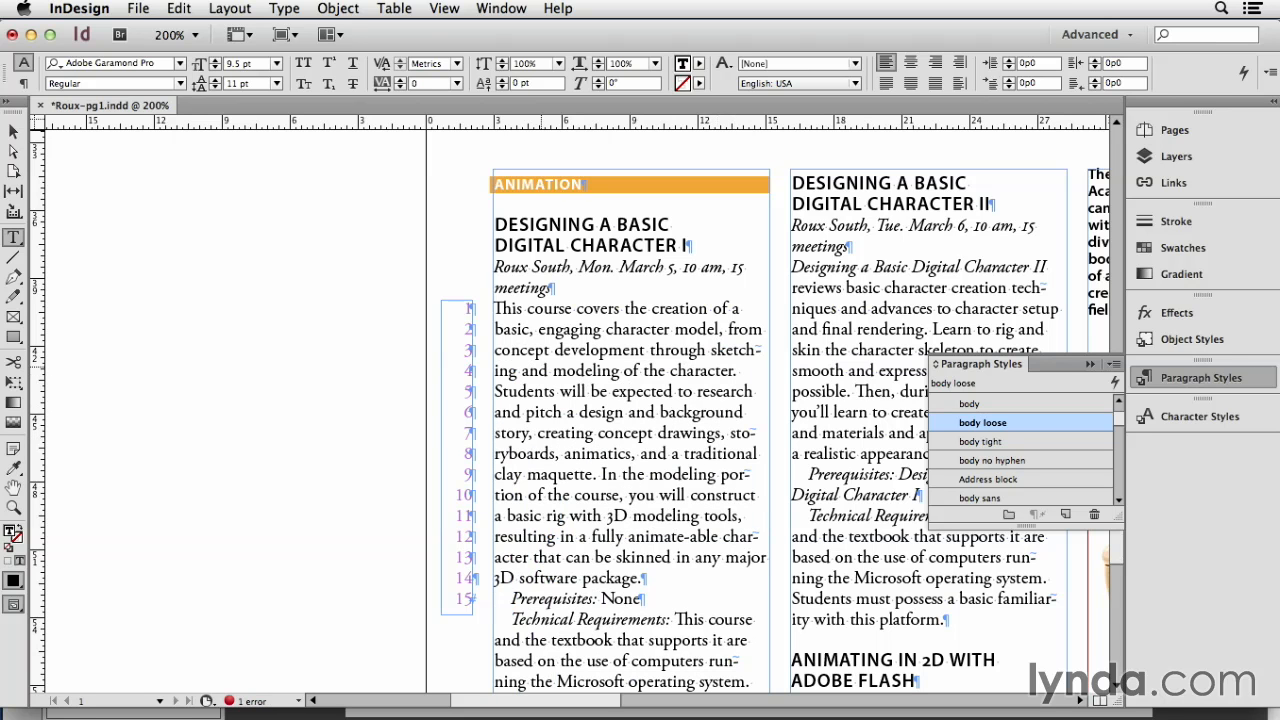
Step: Apply the body paragraph style to the first course description and review that style's hyphenation settings
left_click(1008, 401)
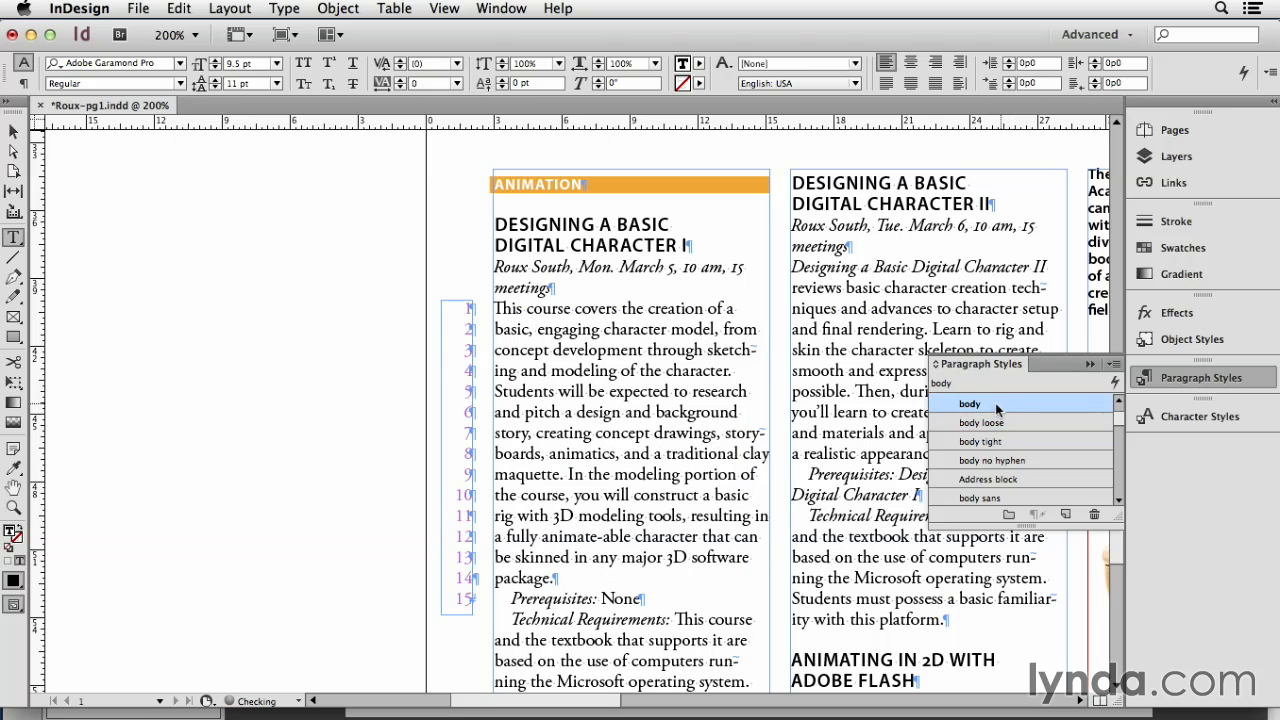
left_click(1006, 405)
double_click(956, 408)
left_click(659, 240)
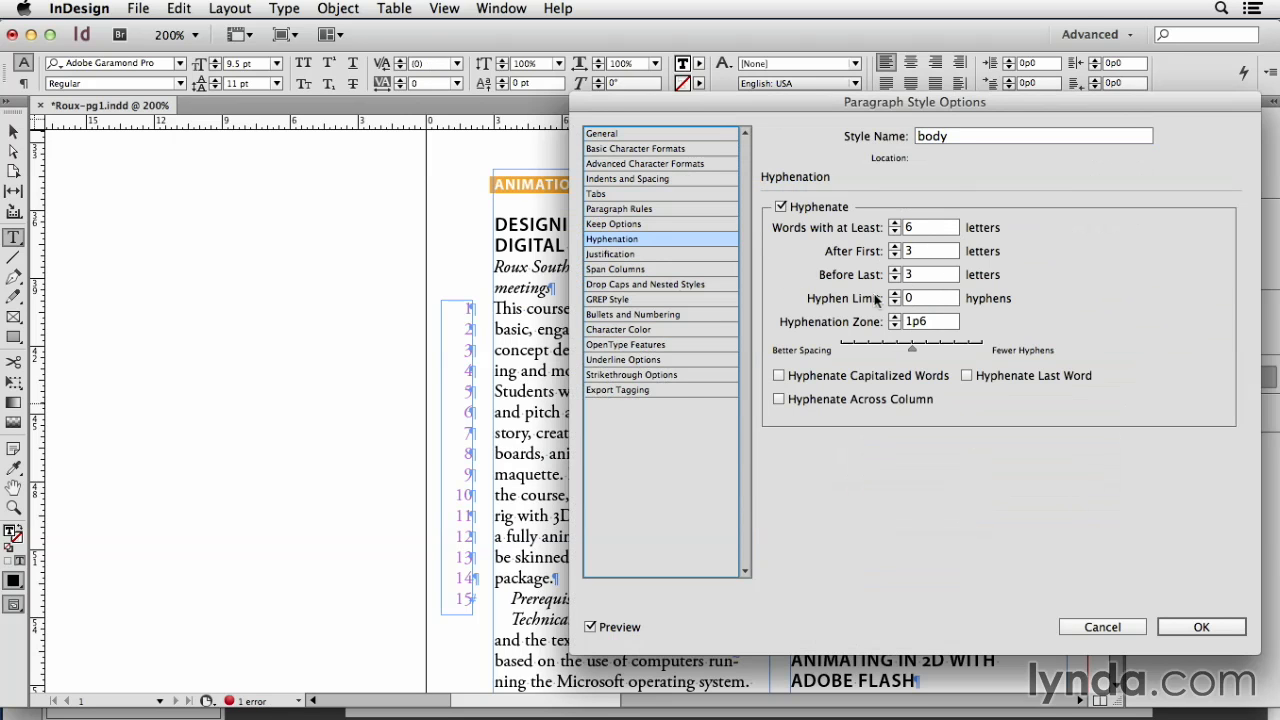
left_click(1116, 626)
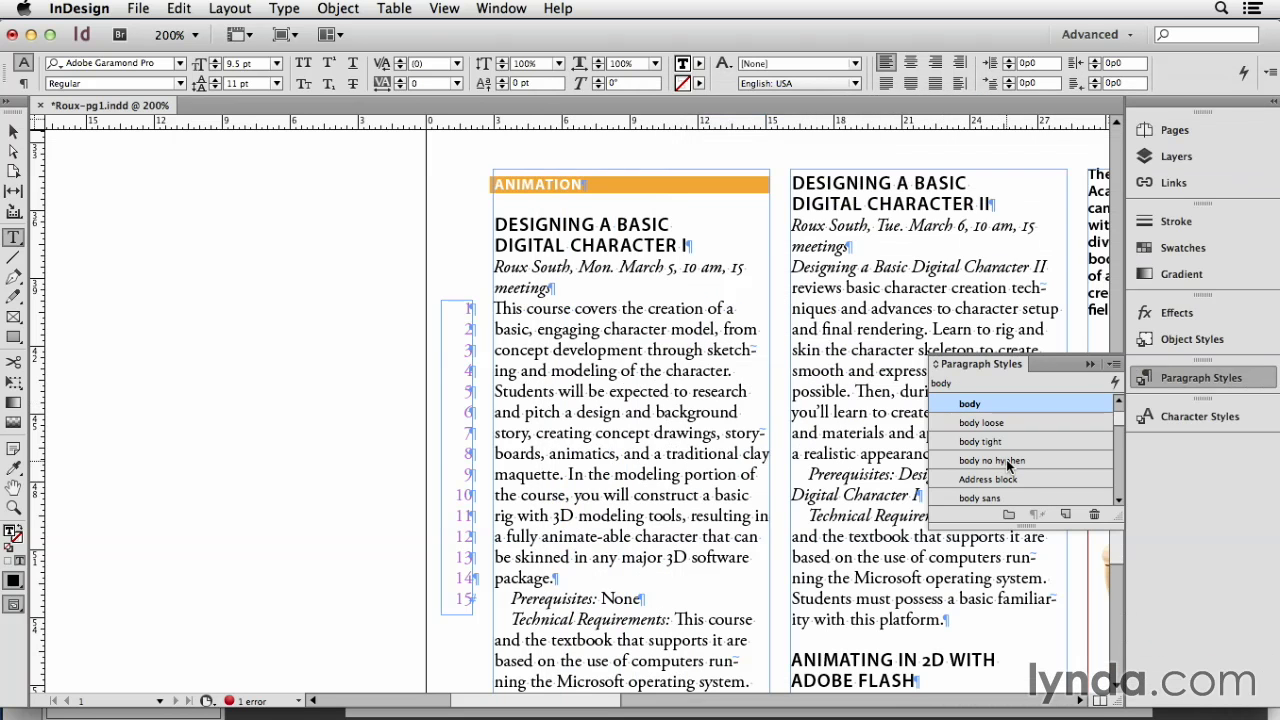
Step: Examine the hyphenation settings of the body no hyphen paragraph style
right_click(1007, 462)
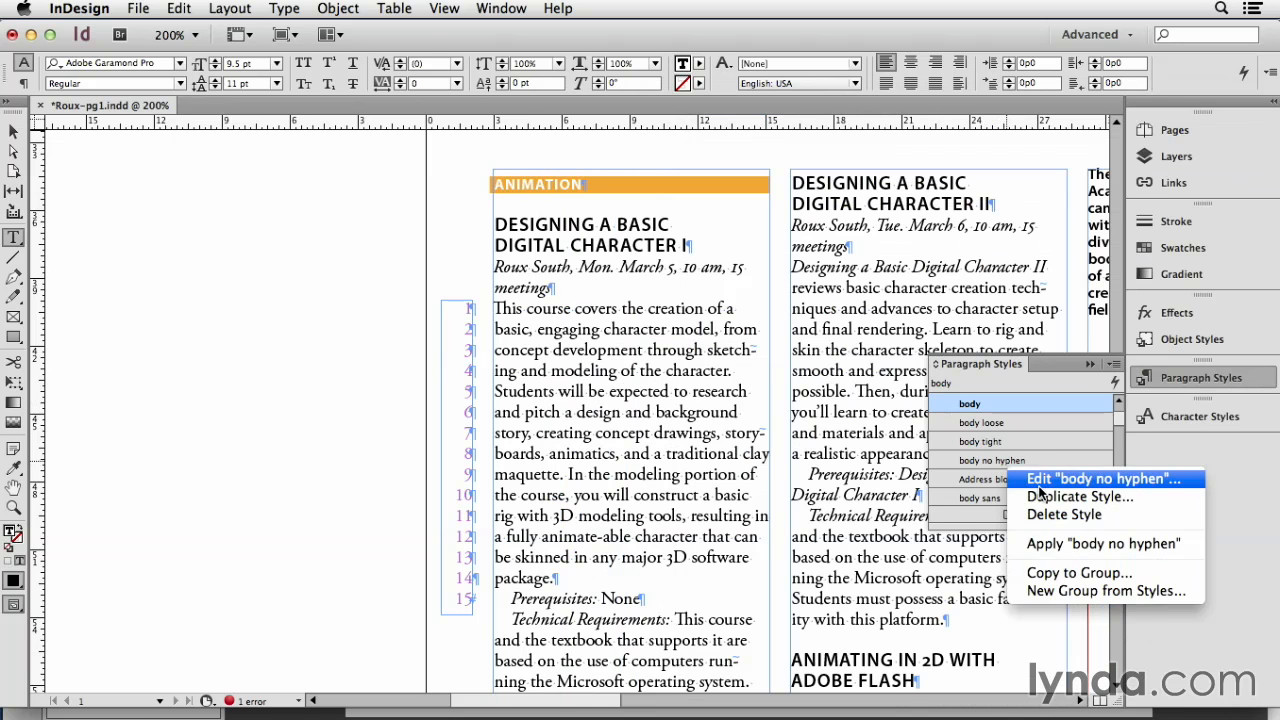
left_click(1040, 479)
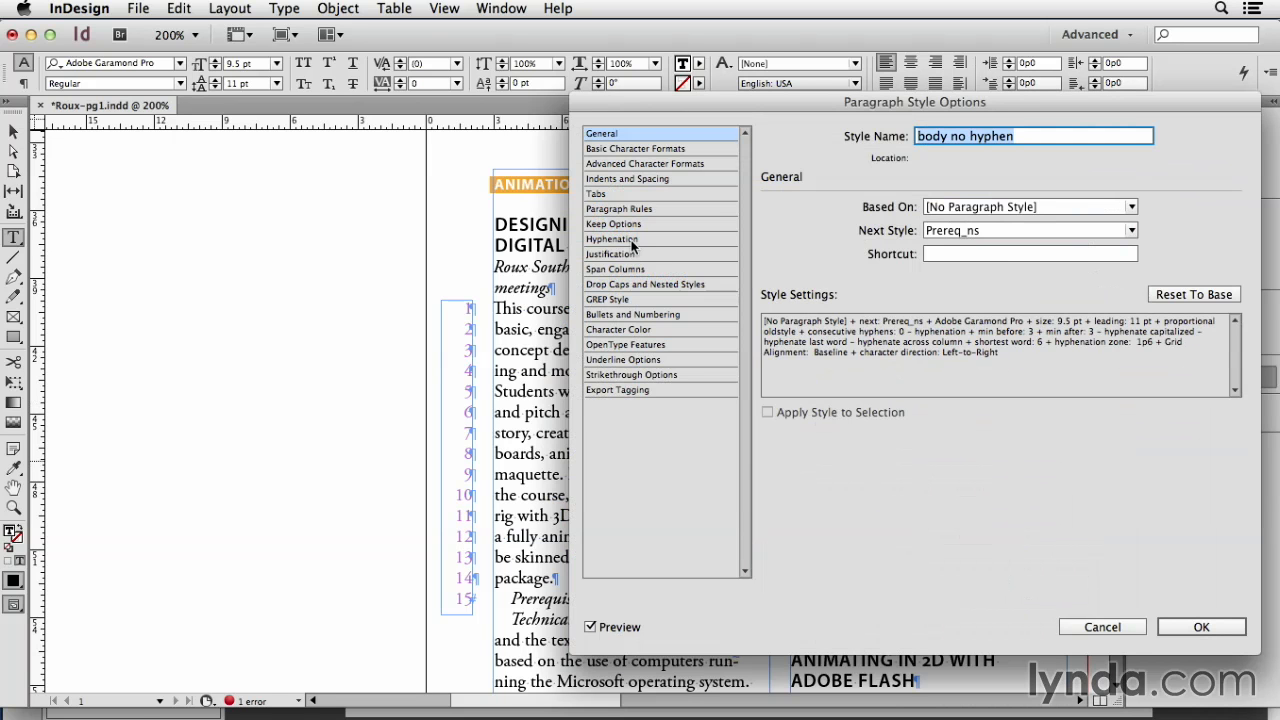
left_click(644, 241)
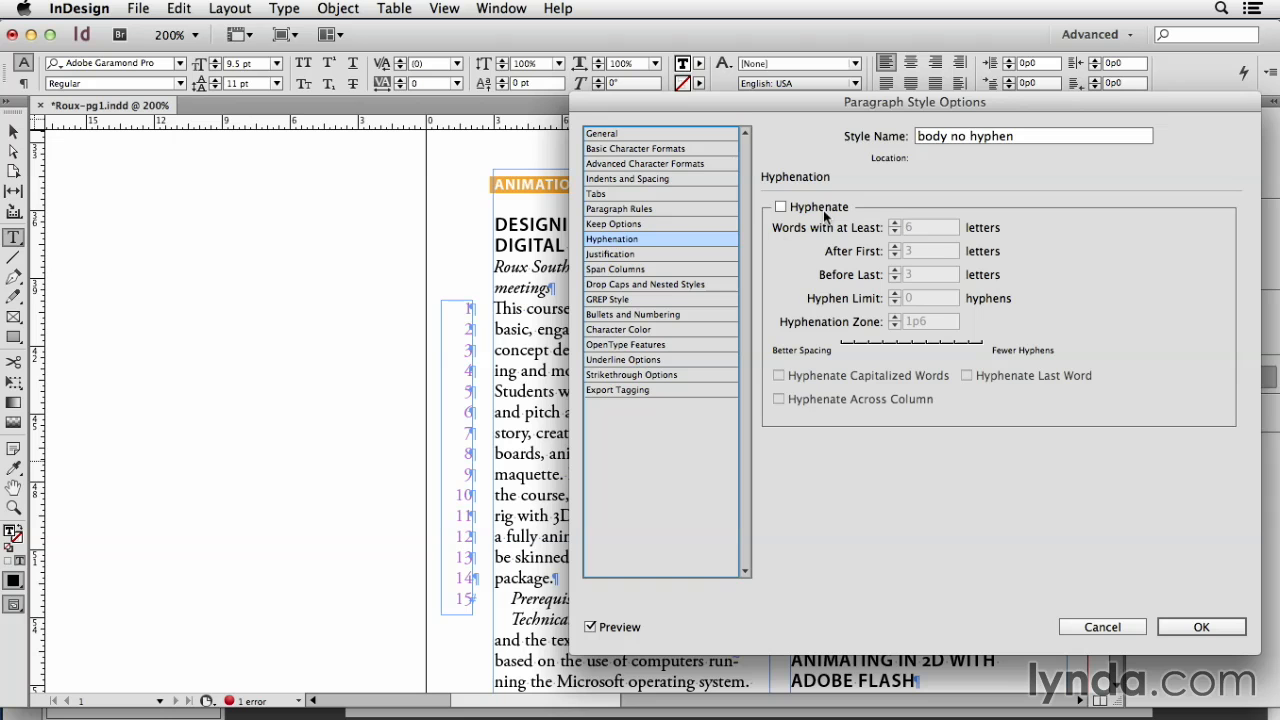
left_click(1190, 626)
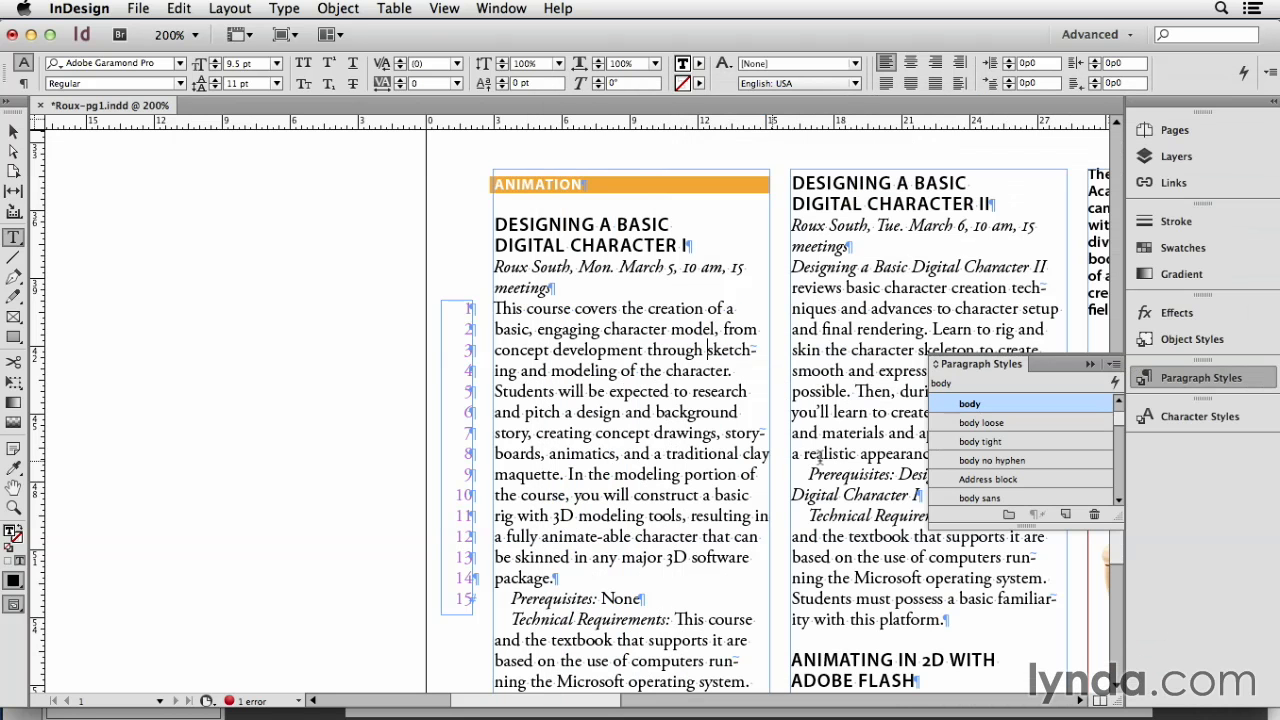
Step: Try the body no hyphen style on the first course description and switch it back to body
left_click(994, 461)
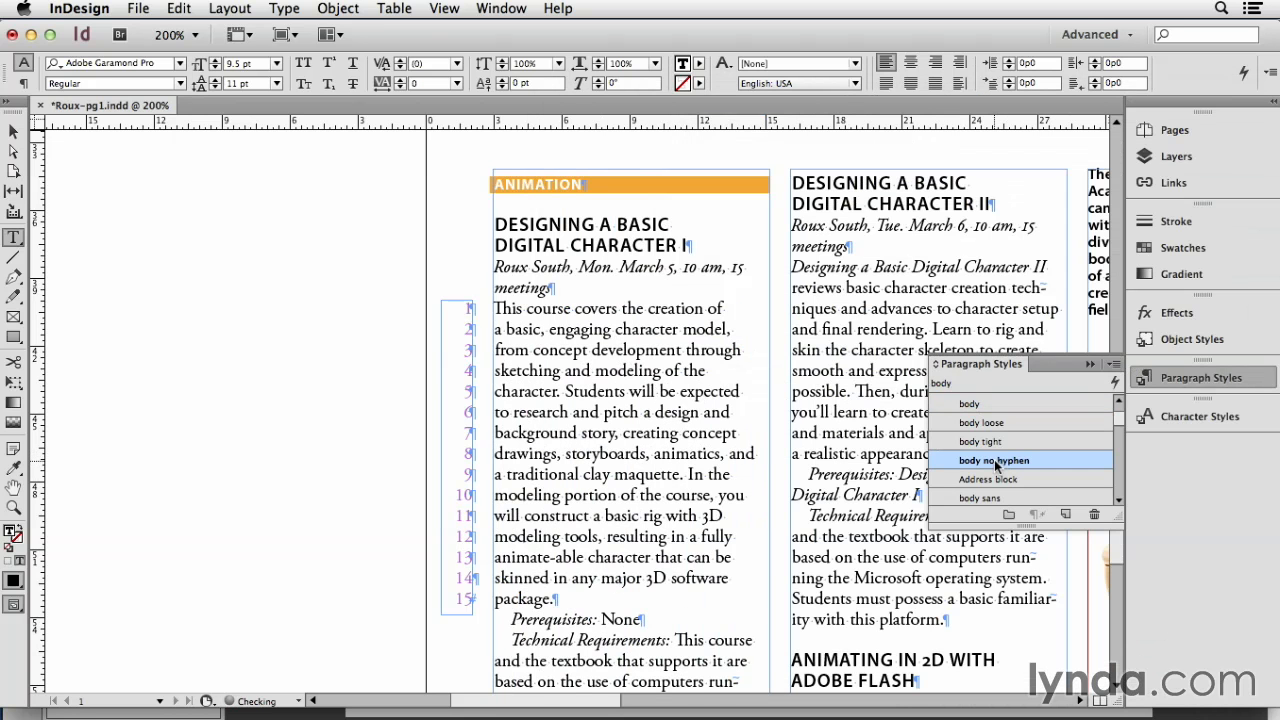
left_click(972, 405)
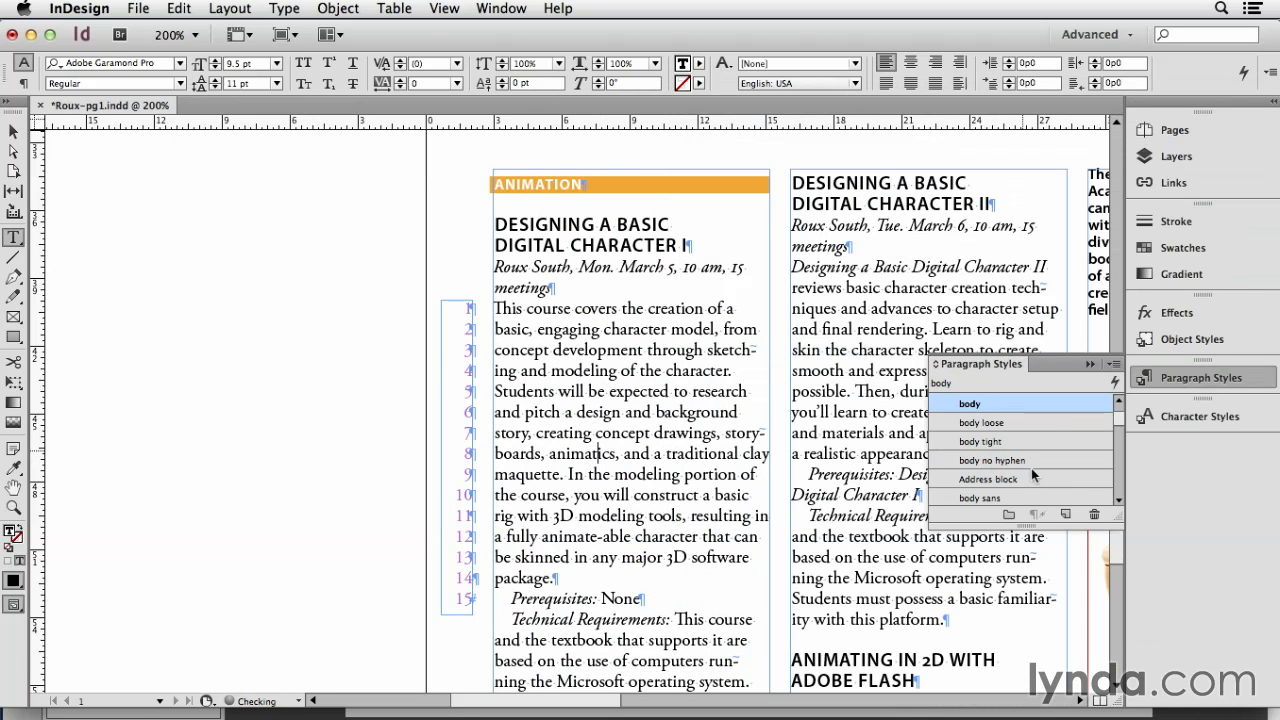
Step: Duplicate the body paragraph style and name the copy "body fewer hyphens"
left_click(1035, 426)
left_click_drag(1035, 427, 1065, 515)
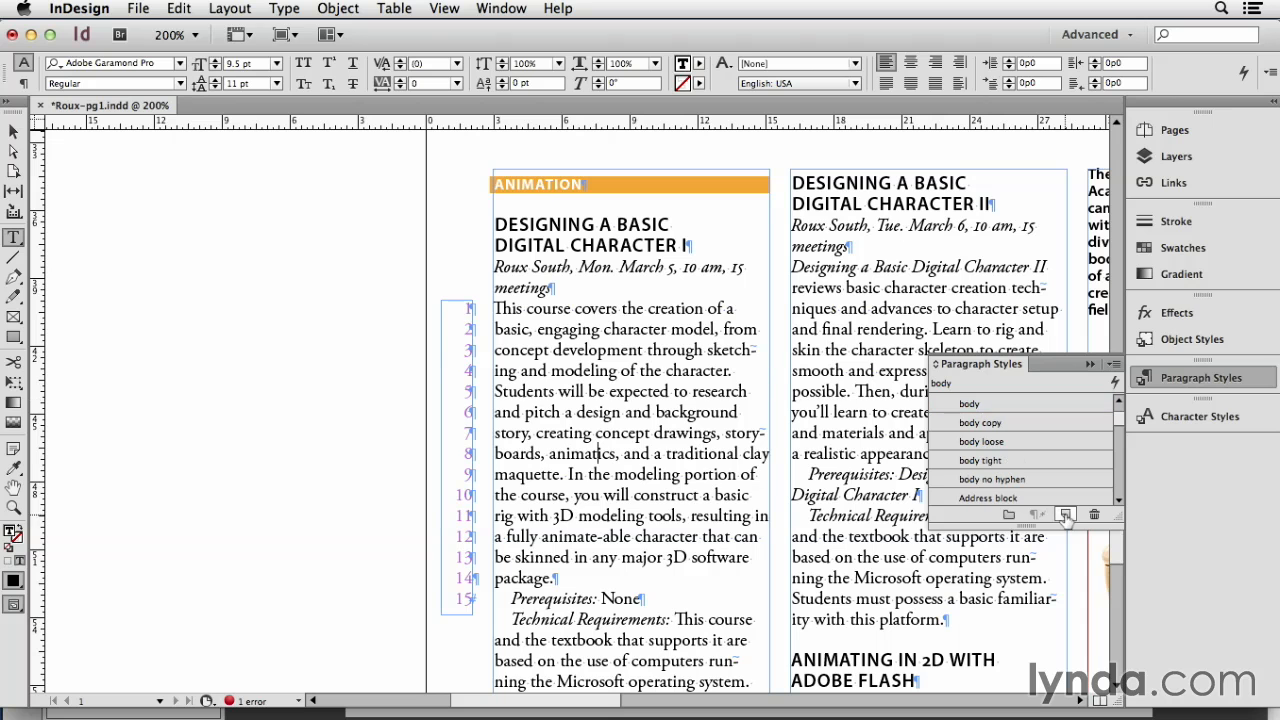
left_click(1012, 423)
left_click(1000, 421)
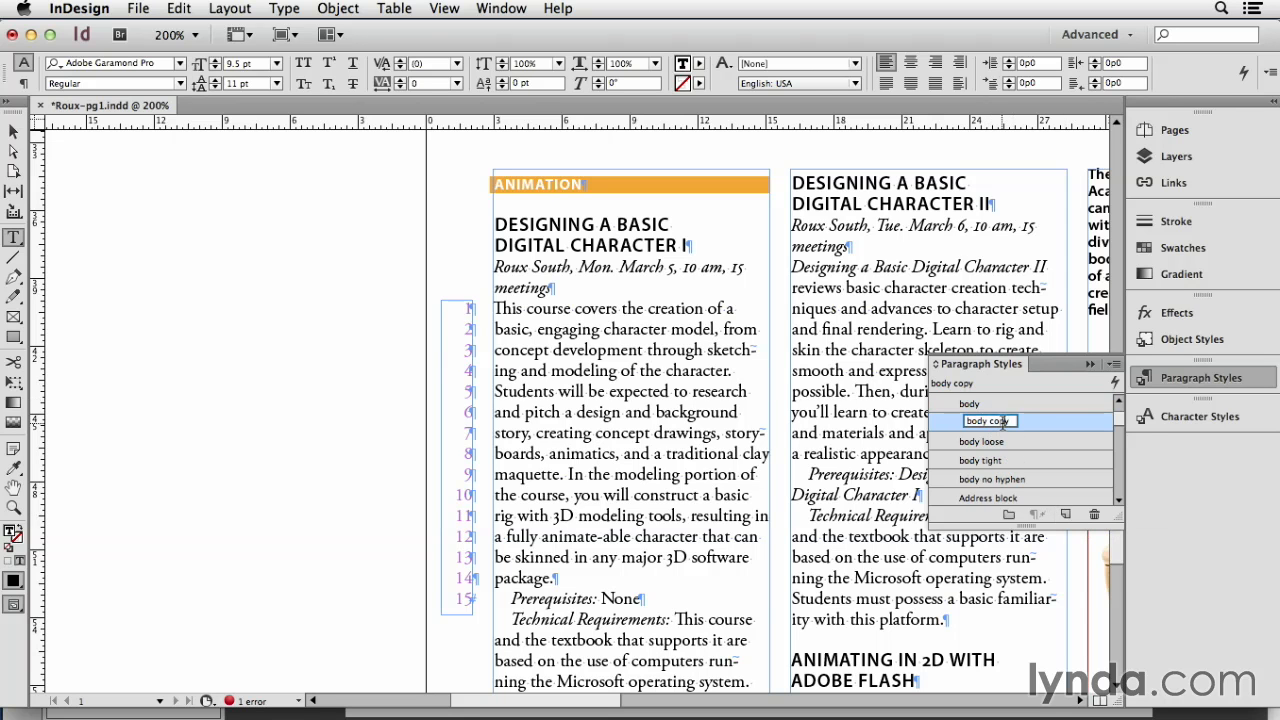
key("BackSpace")
key("BackSpace")
key("BackSpace")
key("BackSpace")
type("fewer hyphens")
key("Return")
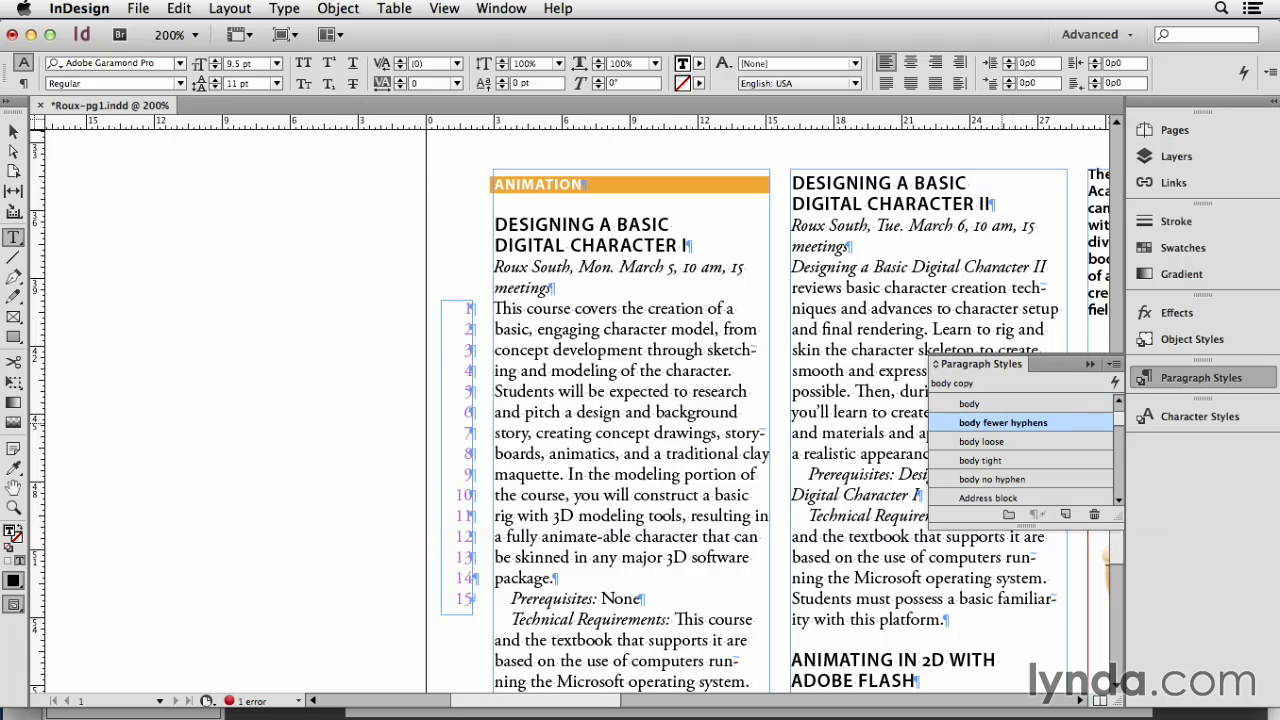
Step: Apply the body fewer hyphens style to the first course description and open that style's hyphenation settings
double_click(940, 422)
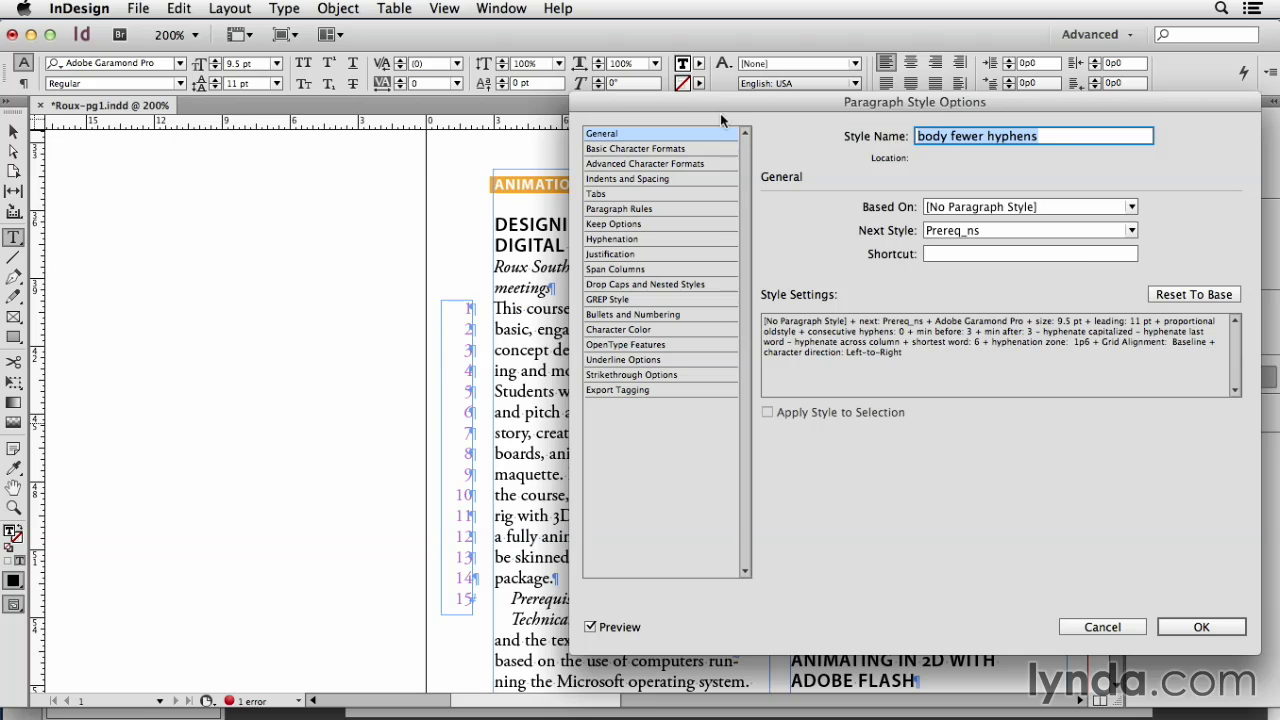
left_click_drag(720, 115, 922, 135)
left_click(832, 260)
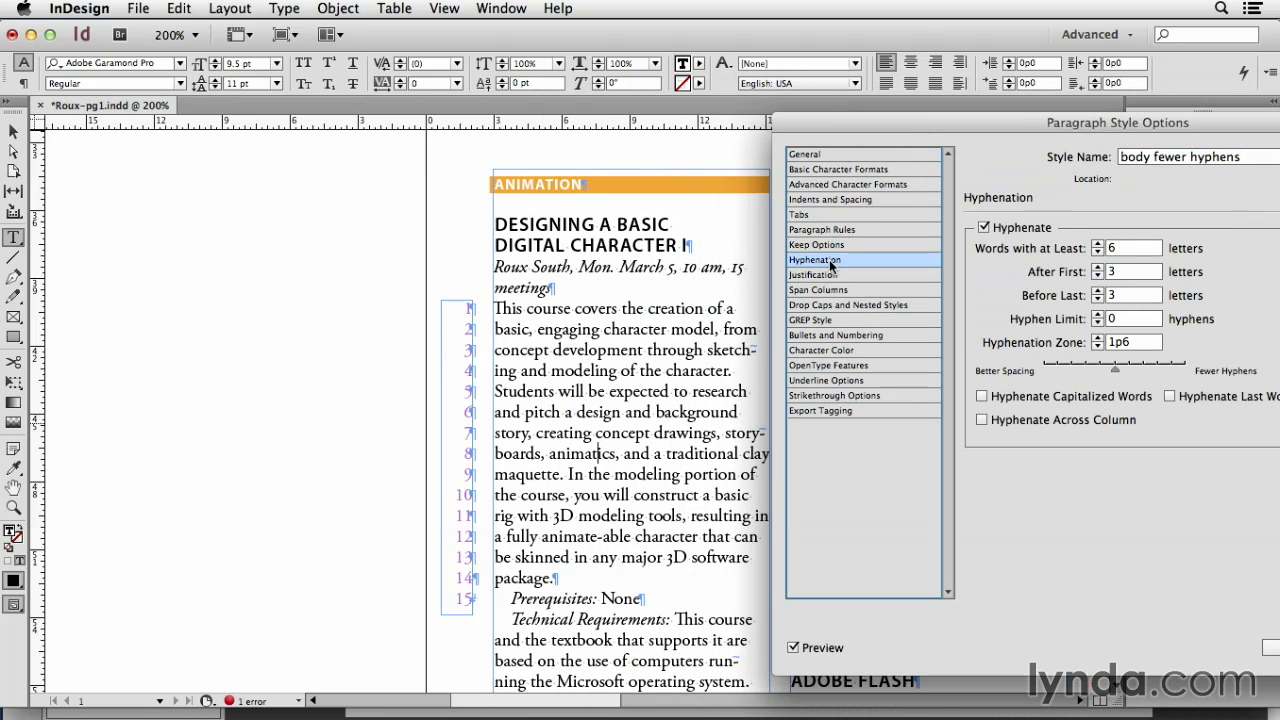
Step: Set the body fewer hyphens style's Hyphen Limit to 1 and shift its hyphenation balance toward Better Spacing
left_click(1125, 318)
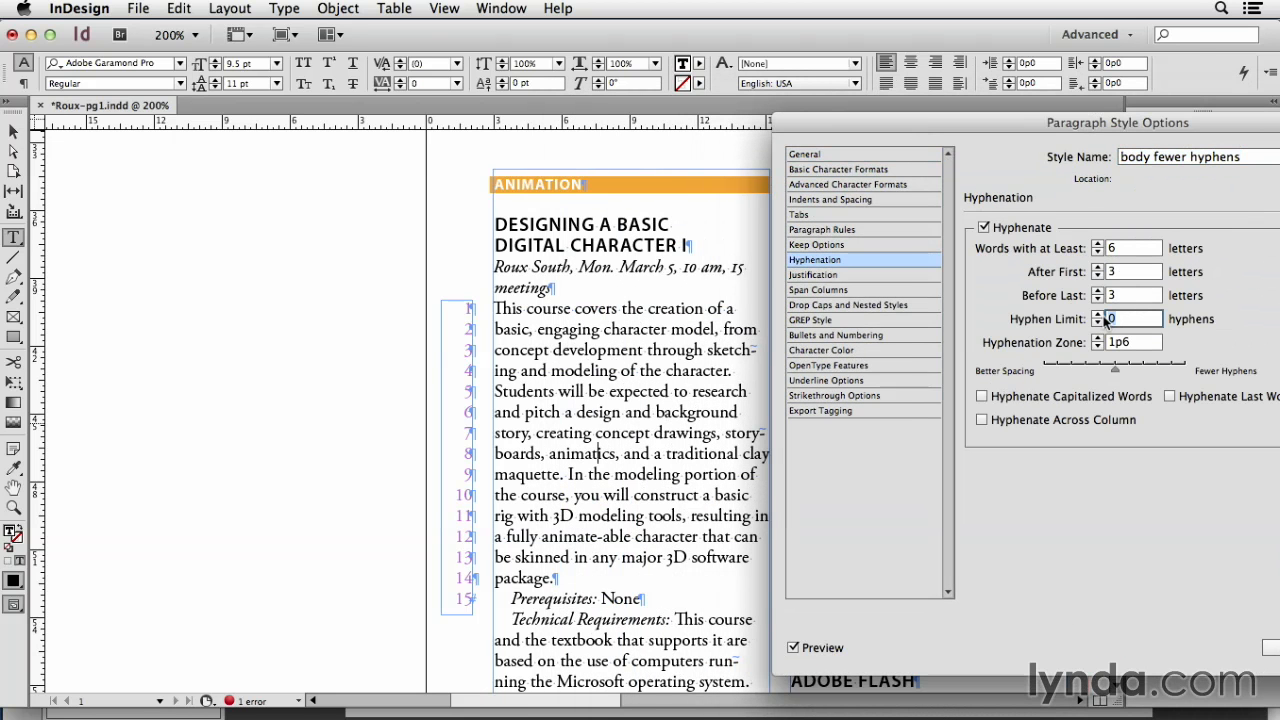
type("1")
left_click(1133, 295)
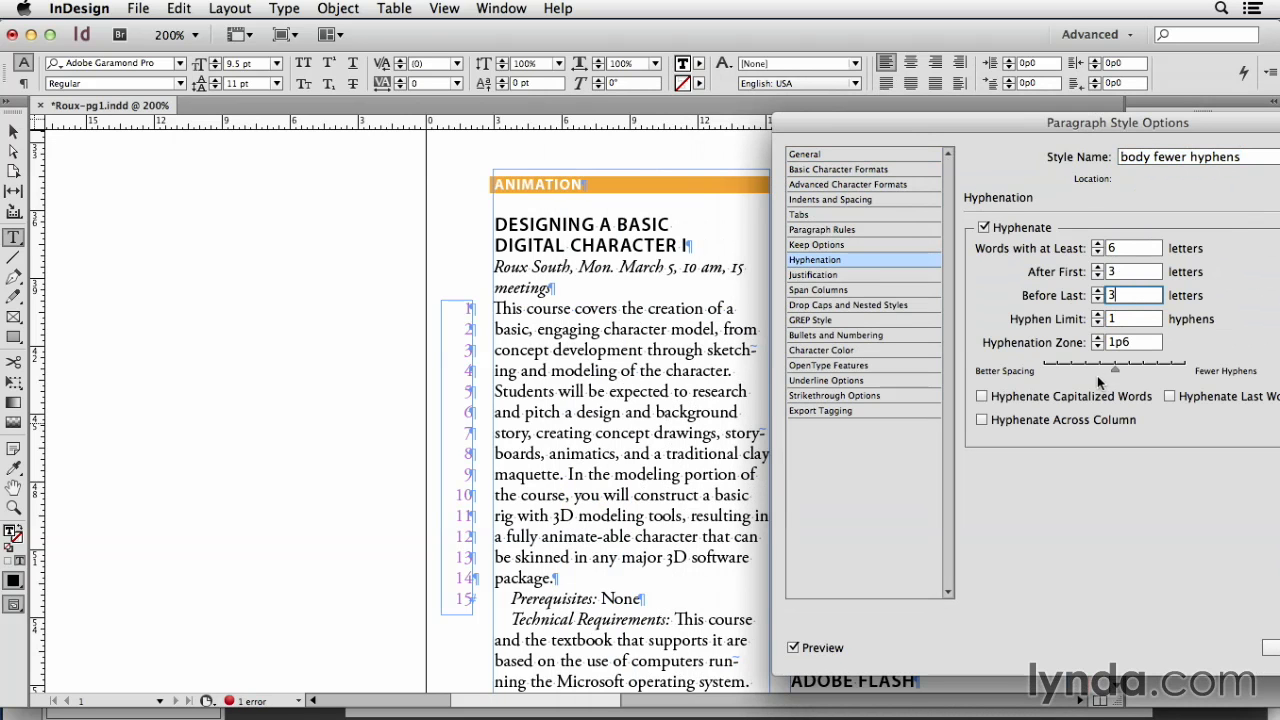
left_click_drag(1117, 370, 1061, 371)
Step: Set both the After First and Before Last hyphenation values to 5 letters
key("shift+Tab")
key("shift+Tab")
key("Tab")
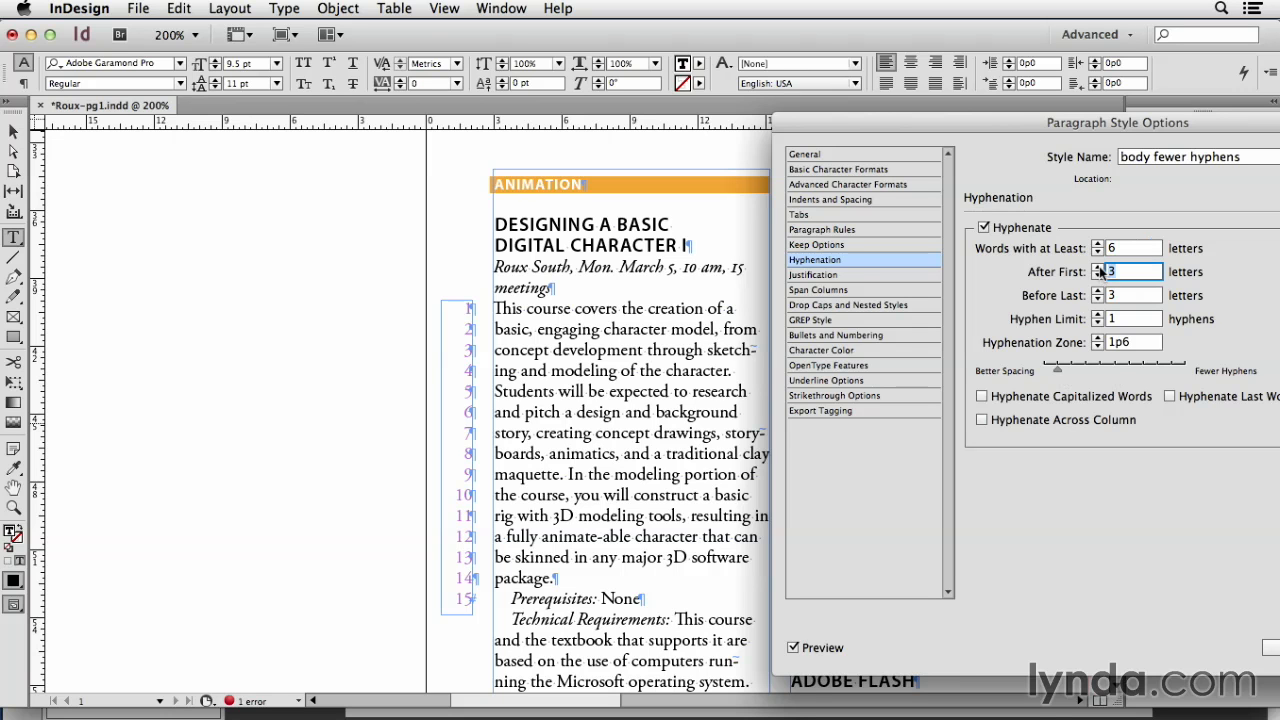
type("5")
key("Tab")
type("5")
key("Tab")
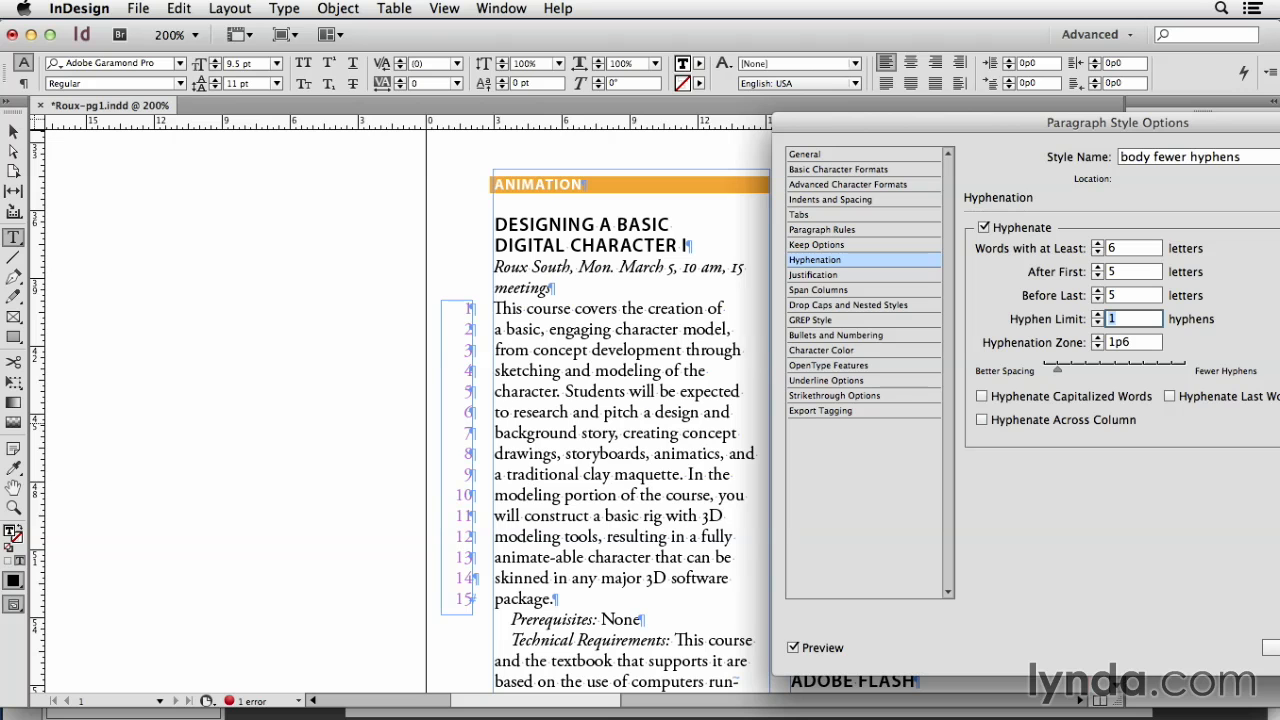
Step: Set After First and Before Last to 3 letters and Hyphen Limit to 0, center the spacing balance, and accept the style options
left_click(1098, 275)
left_click(1098, 275)
left_click(1098, 299)
left_click(1098, 299)
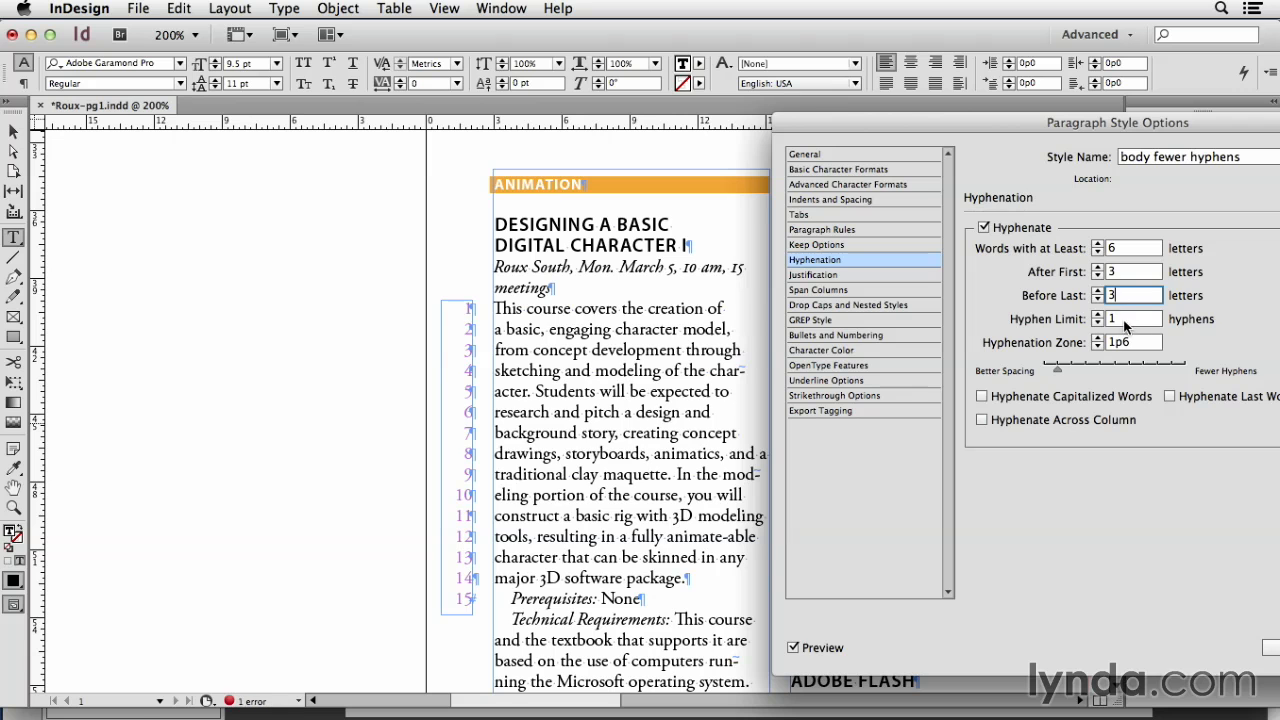
left_click(1098, 323)
key("Tab")
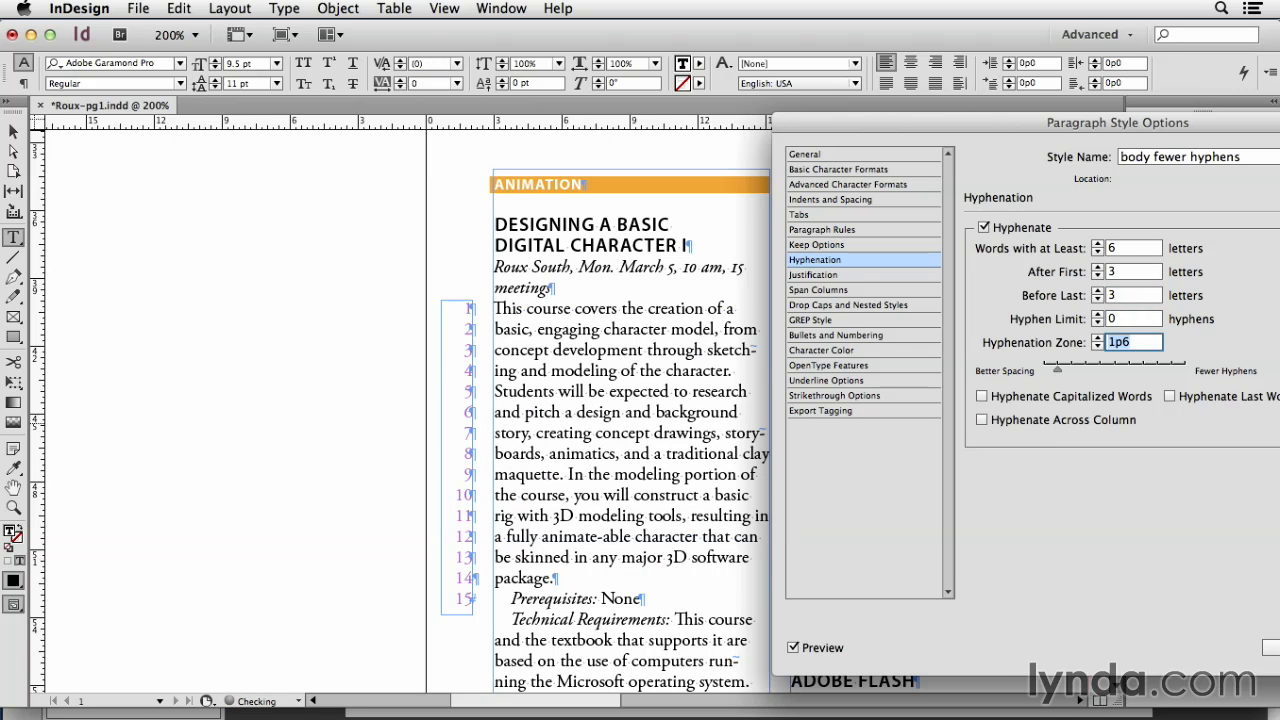
left_click_drag(1058, 370, 1120, 370)
left_click_drag(1038, 119, 872, 84)
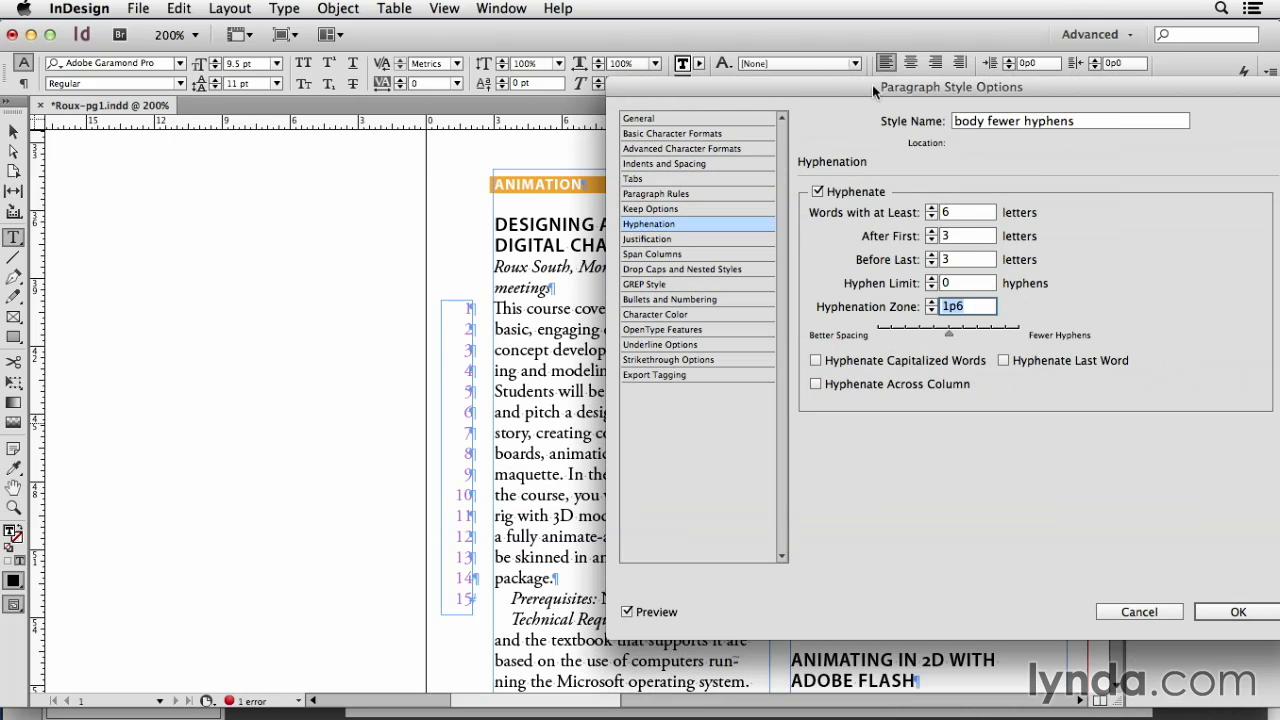
left_click(1238, 612)
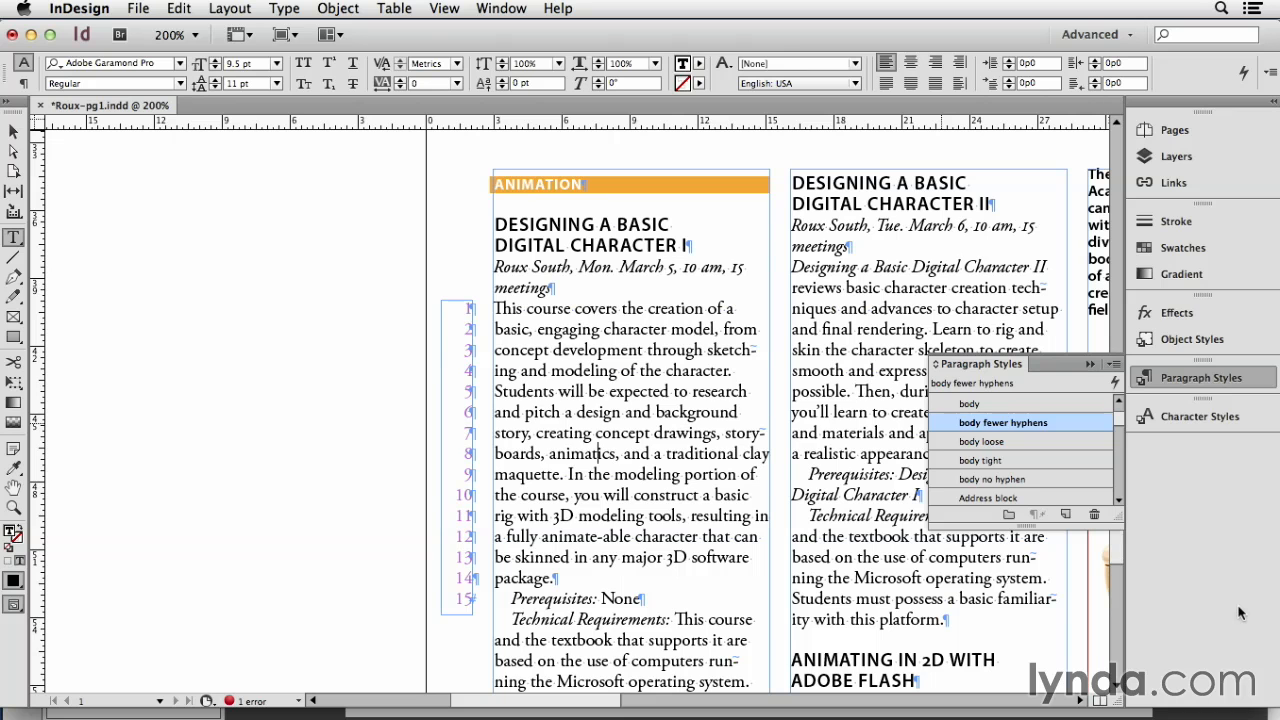